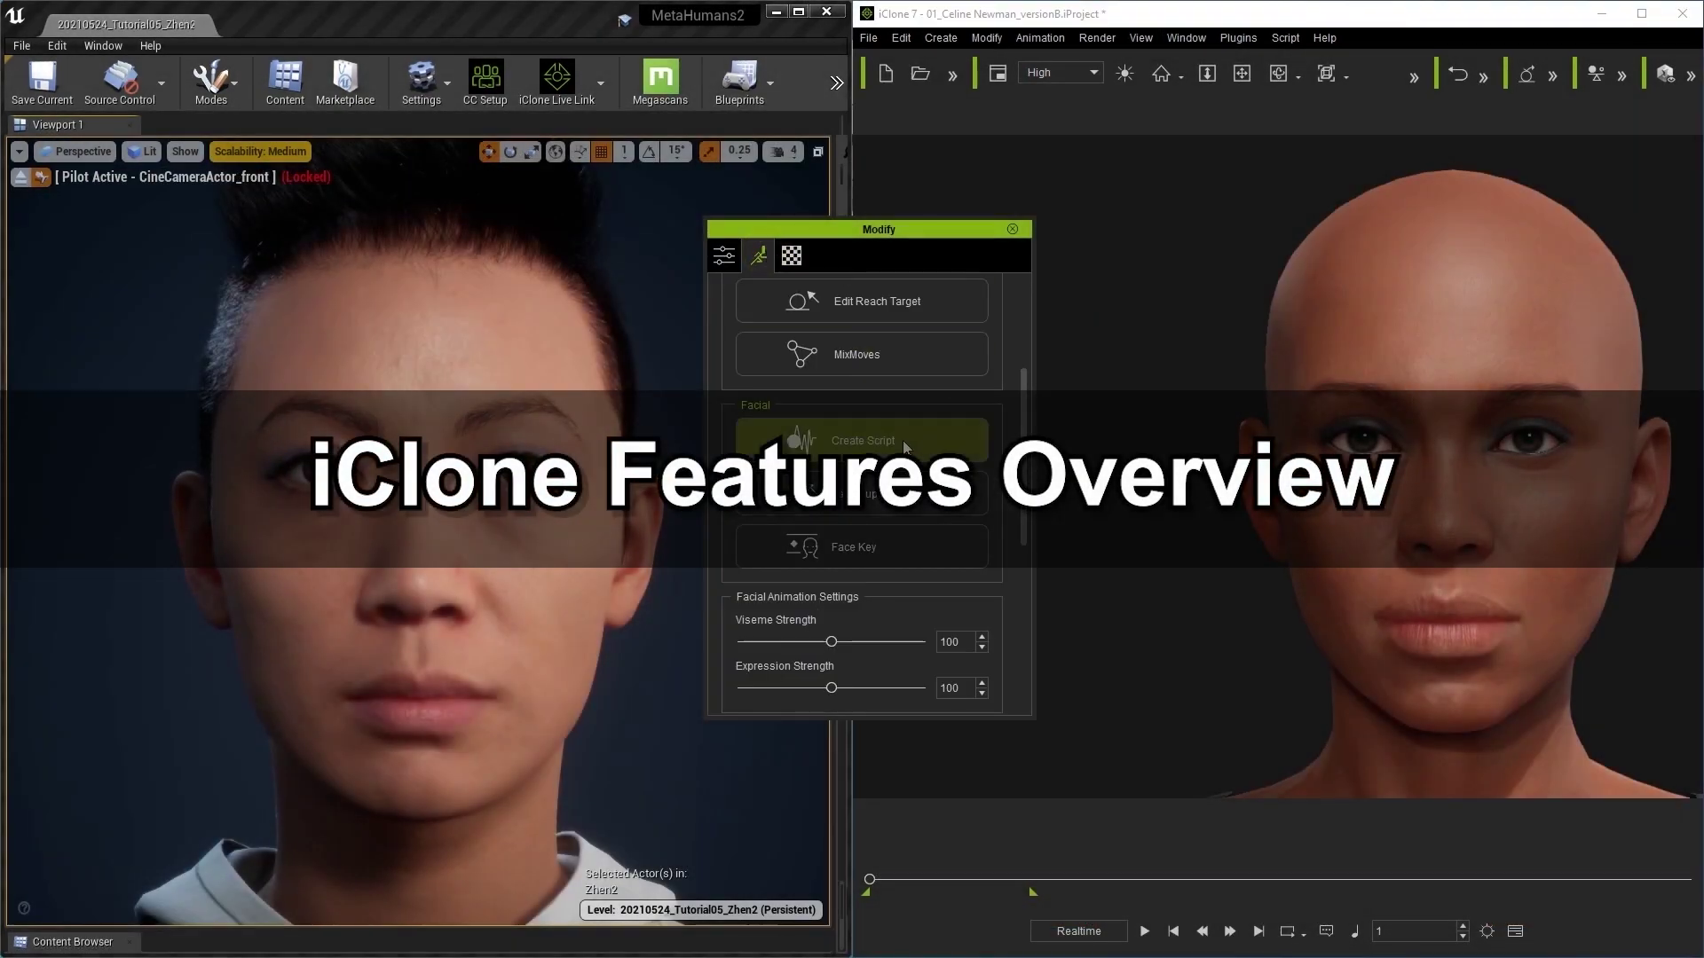
Open the Create Script voice source list for the bald female character.
click(863, 440)
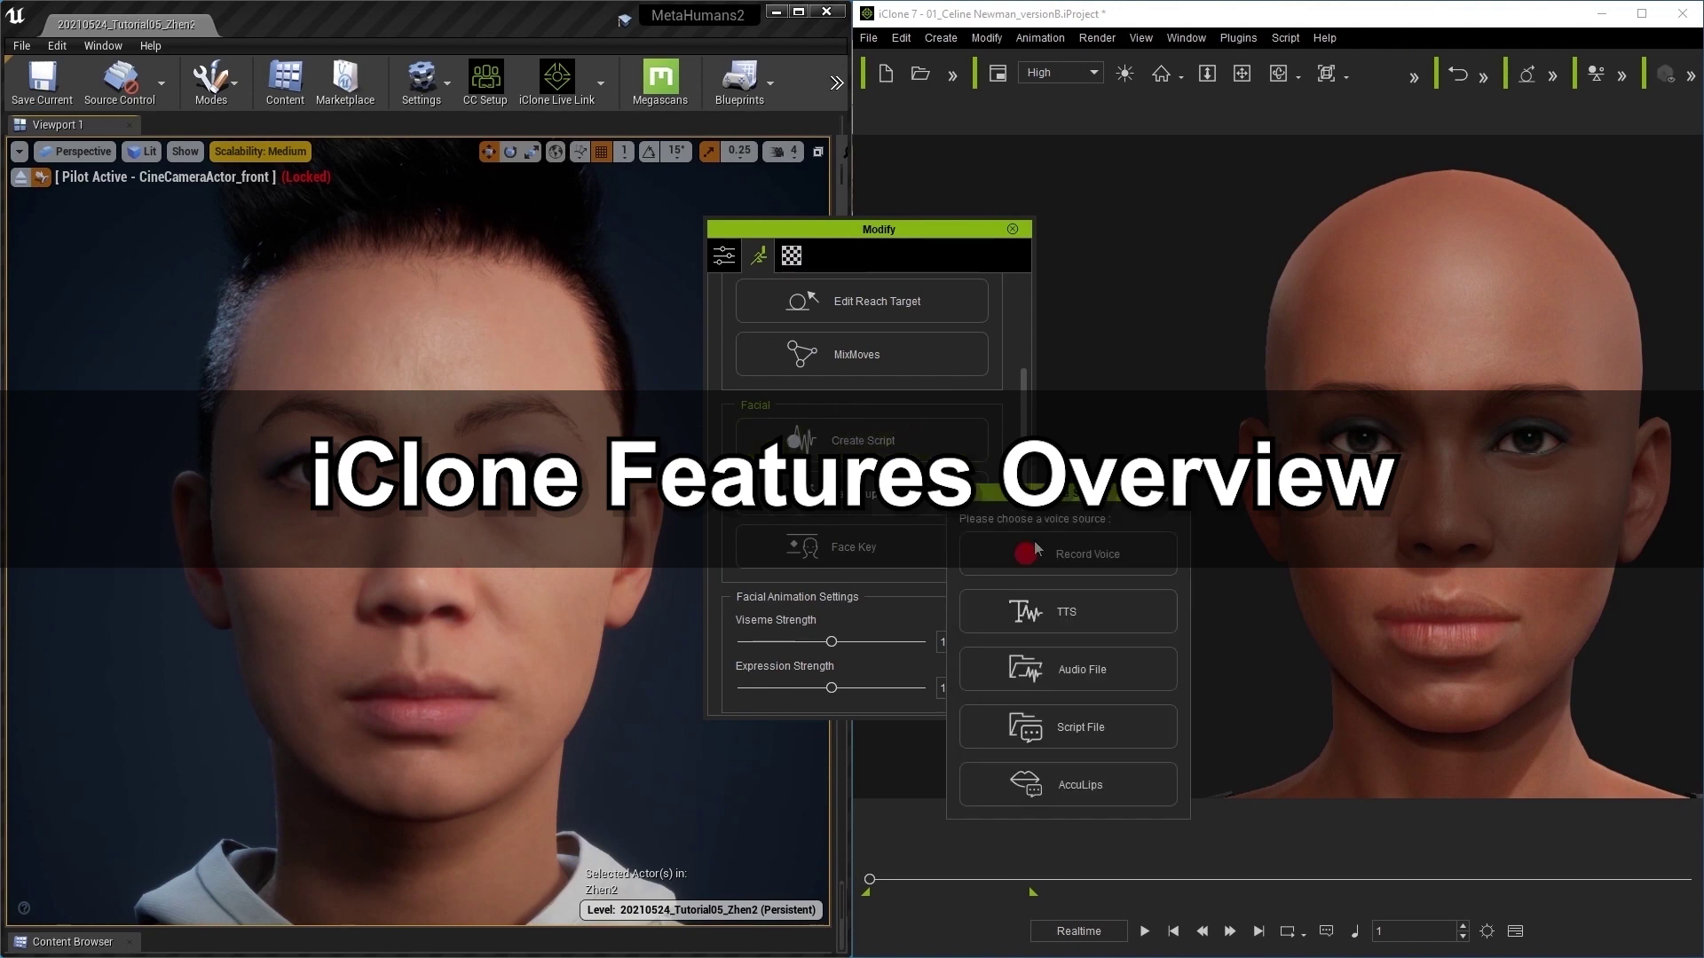
Lip-sync Debra with AccuLips from a voice recording, generating and applying its transcript.
click(1029, 792)
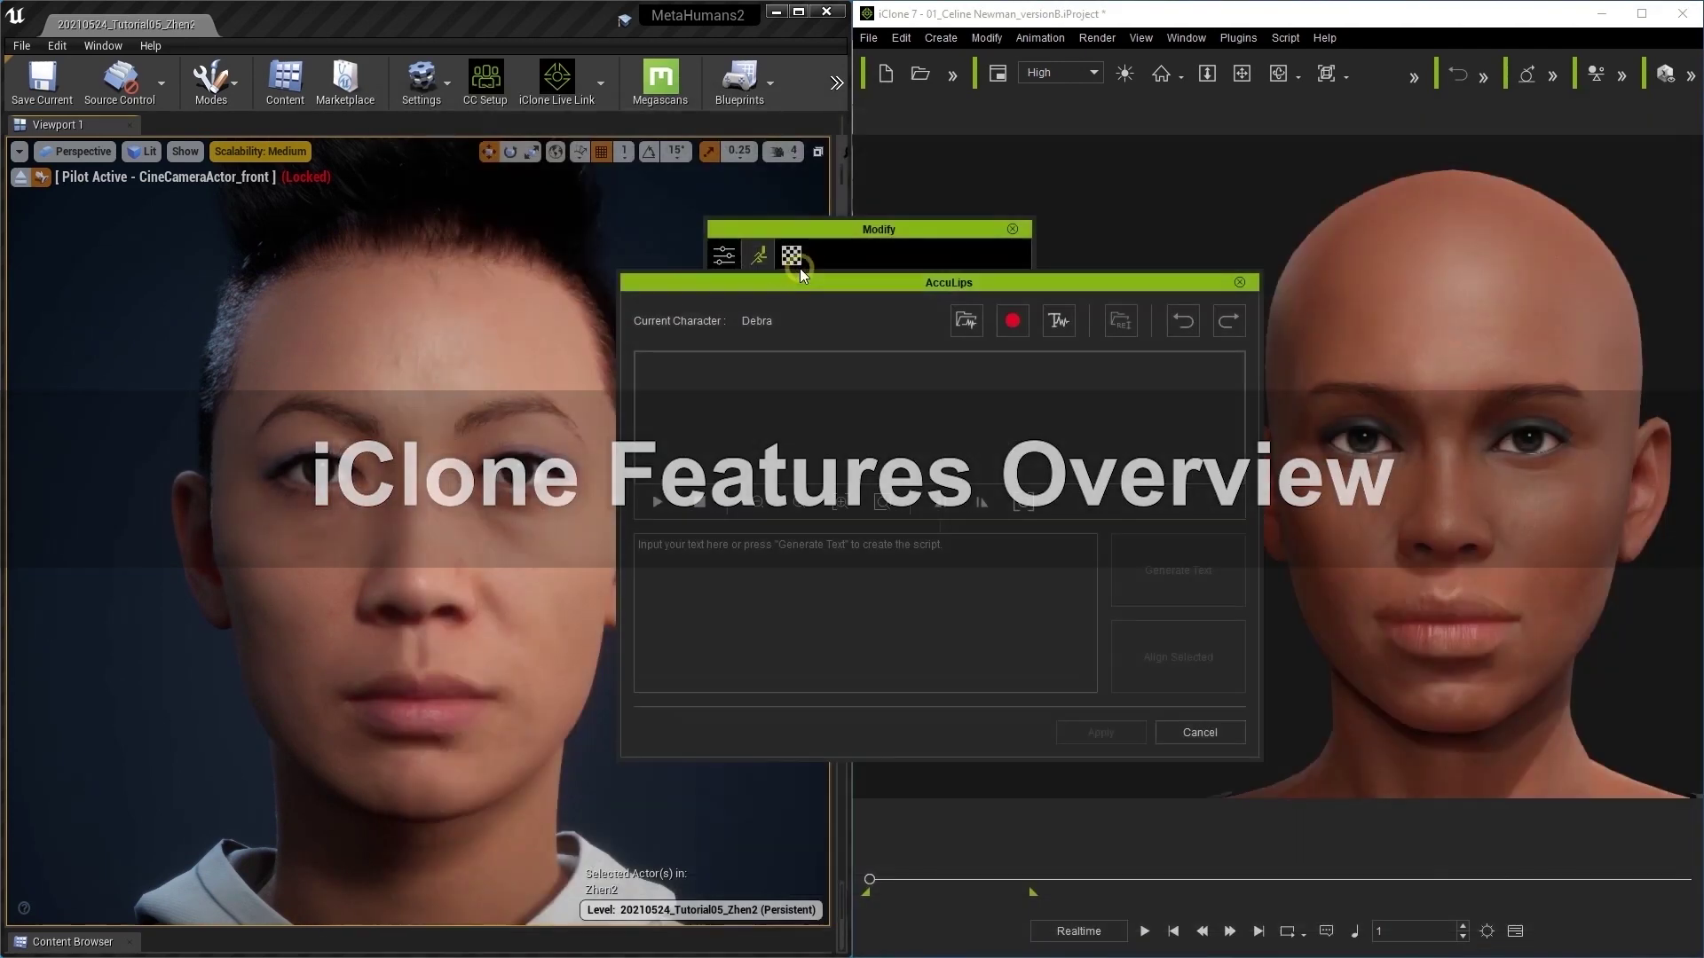
click(655, 503)
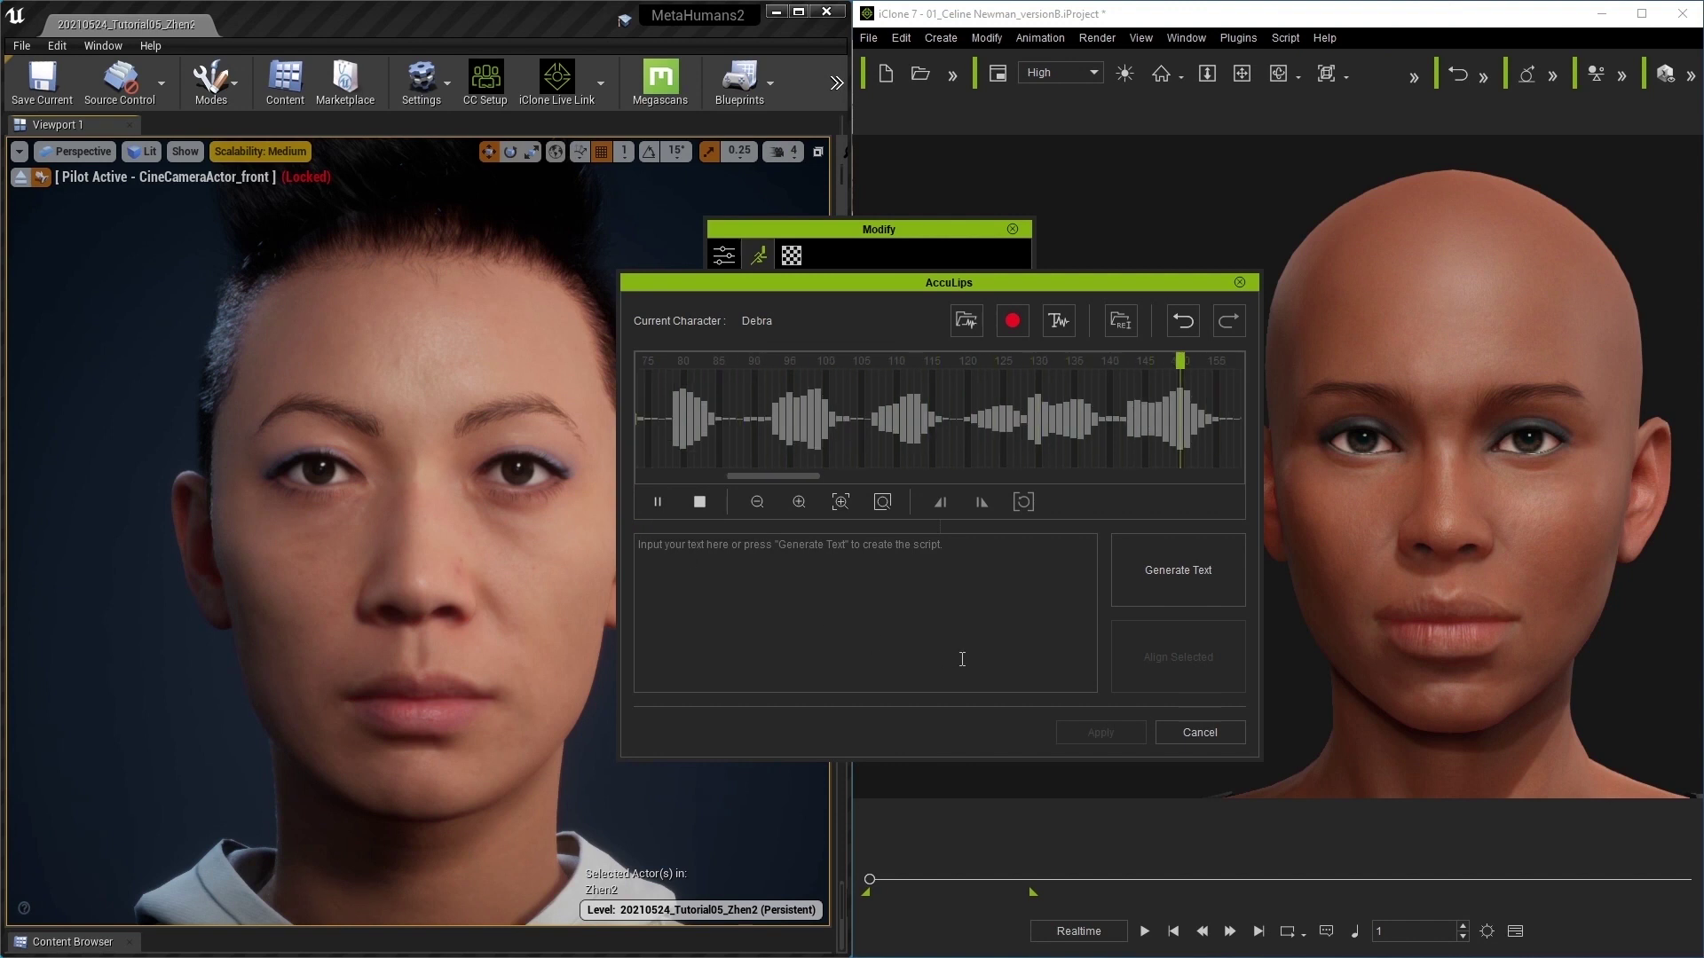
click(1227, 568)
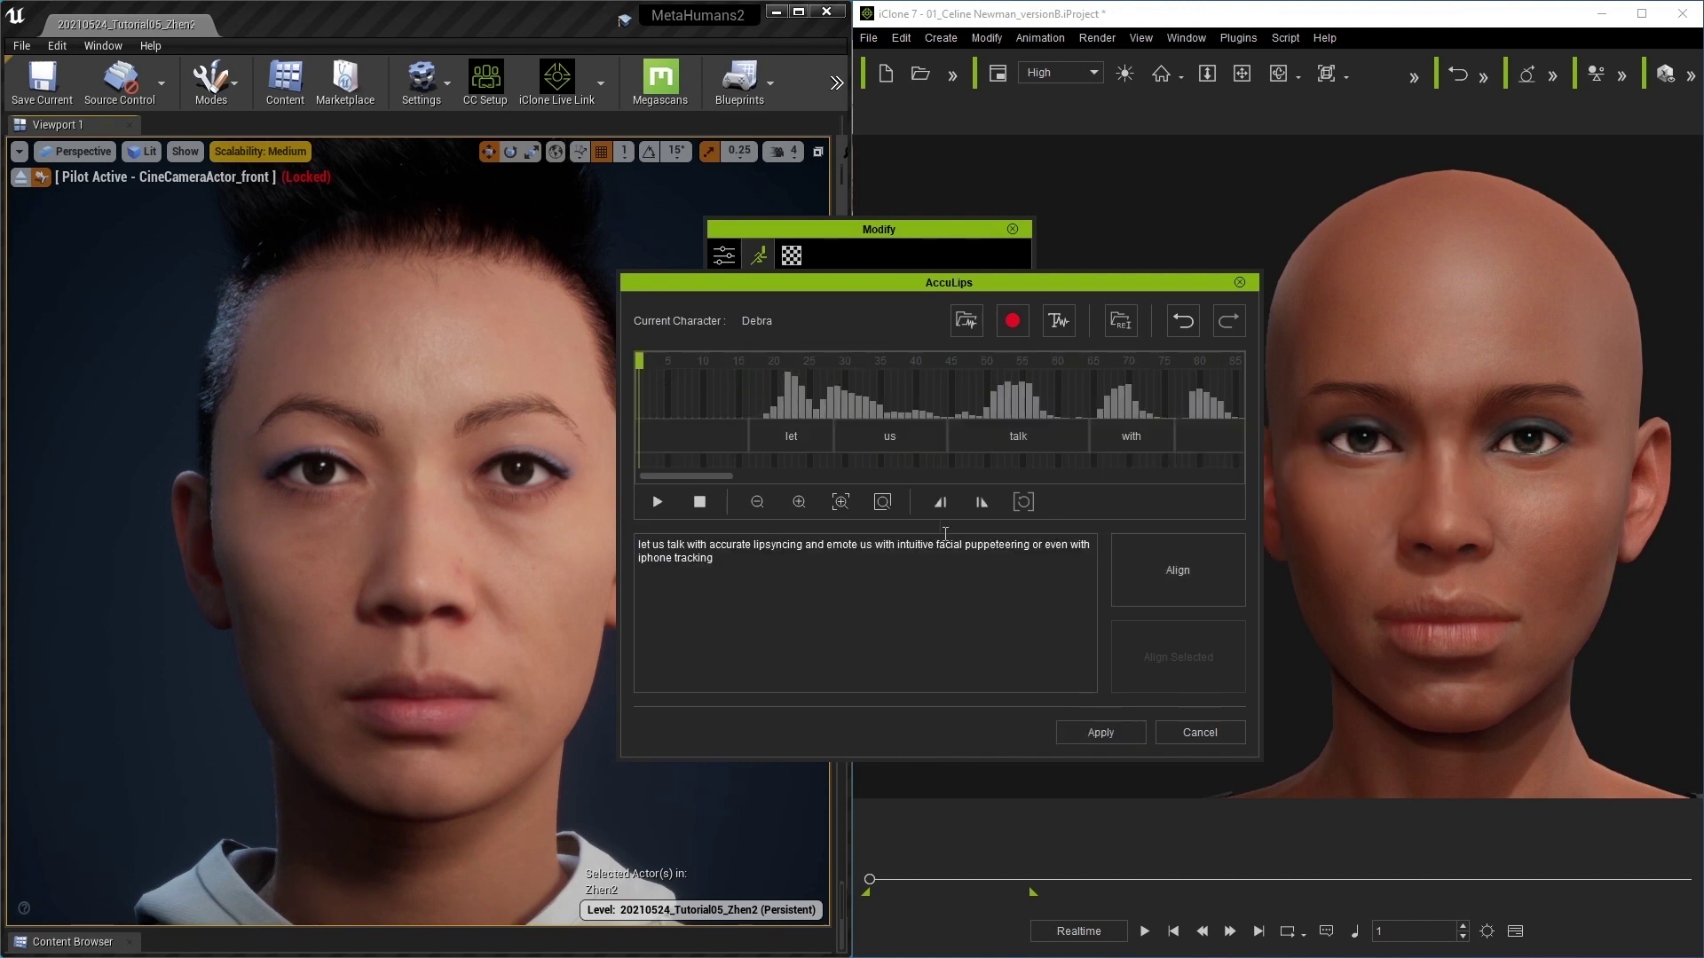
click(1100, 732)
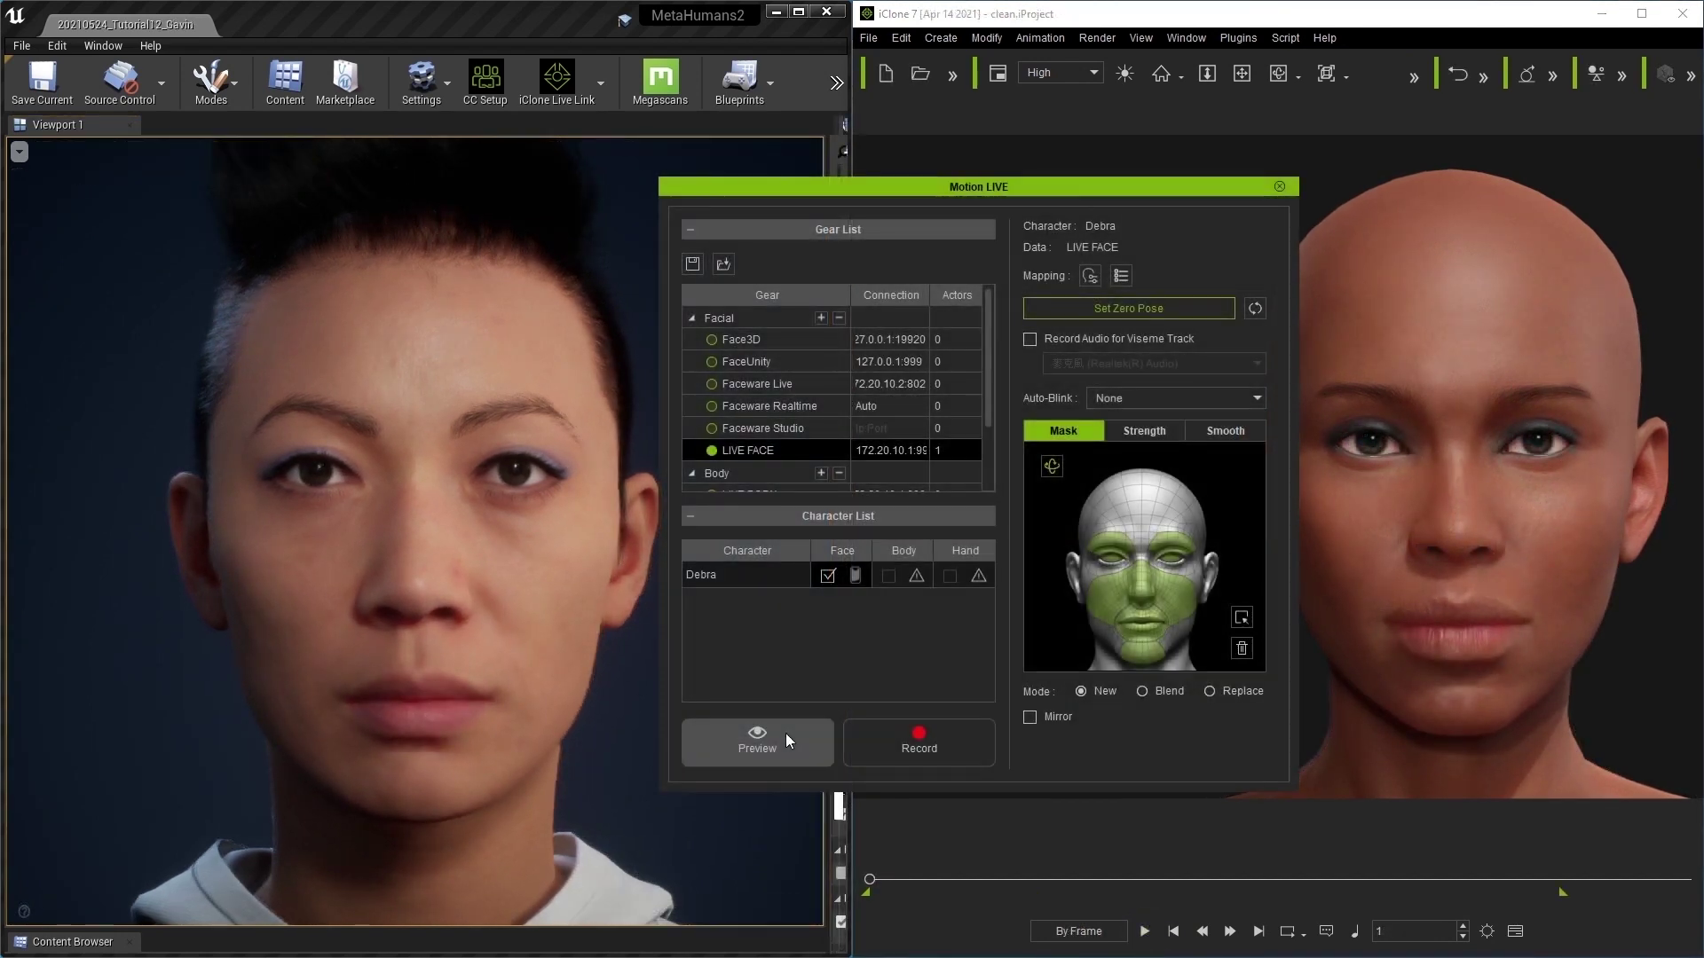
Start the LIVE FACE preview so the phone capture drives Debra's expressions.
key(space)
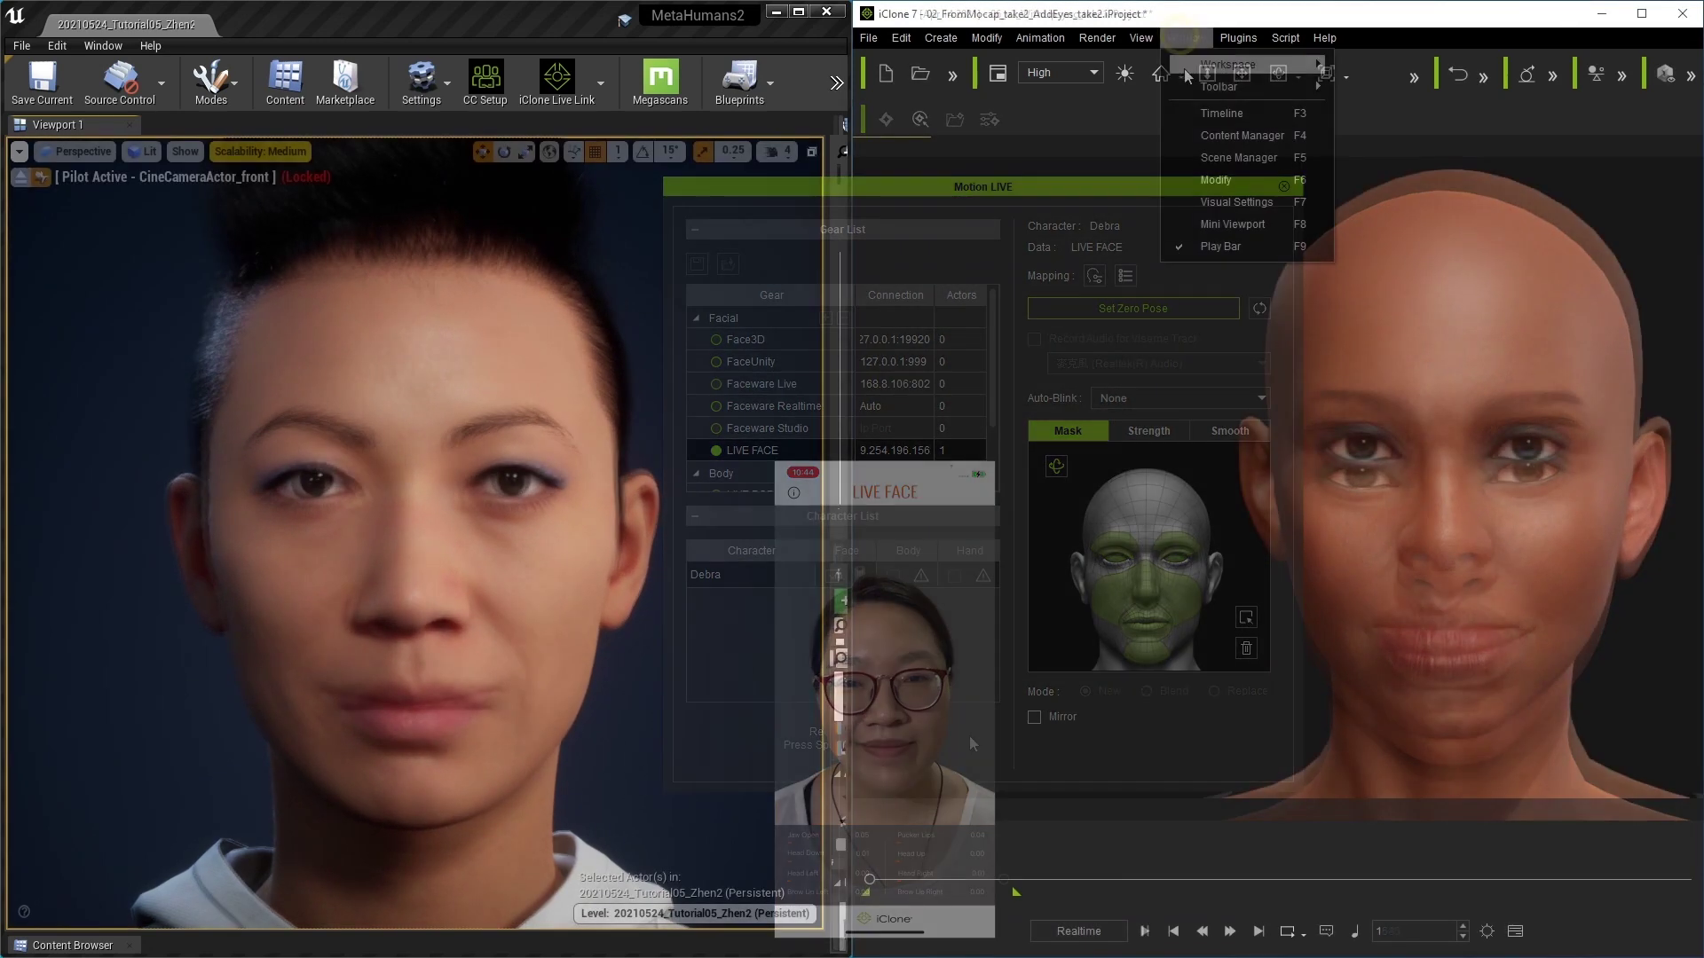
Puppet Debra's face with the 01D_ExPlus Eyes, 01C_ExPlus Brows and 01E_ExPlus Mouth profiles.
click(1193, 179)
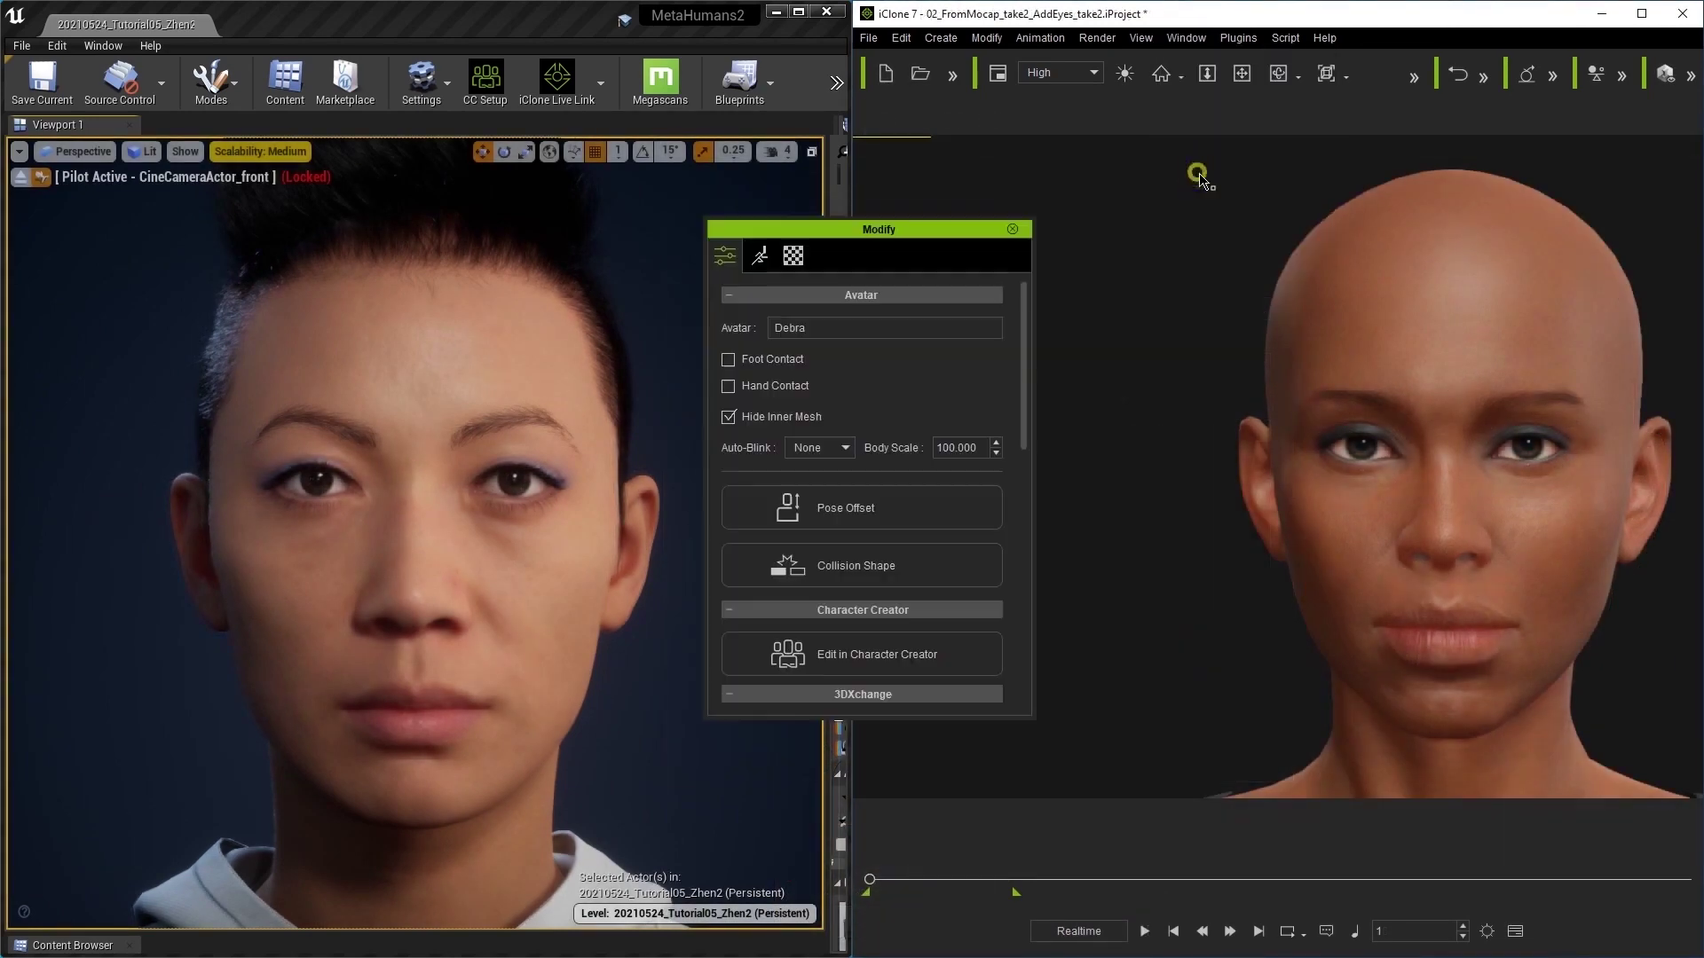
click(760, 255)
scroll(968, 440, down, 4)
click(924, 484)
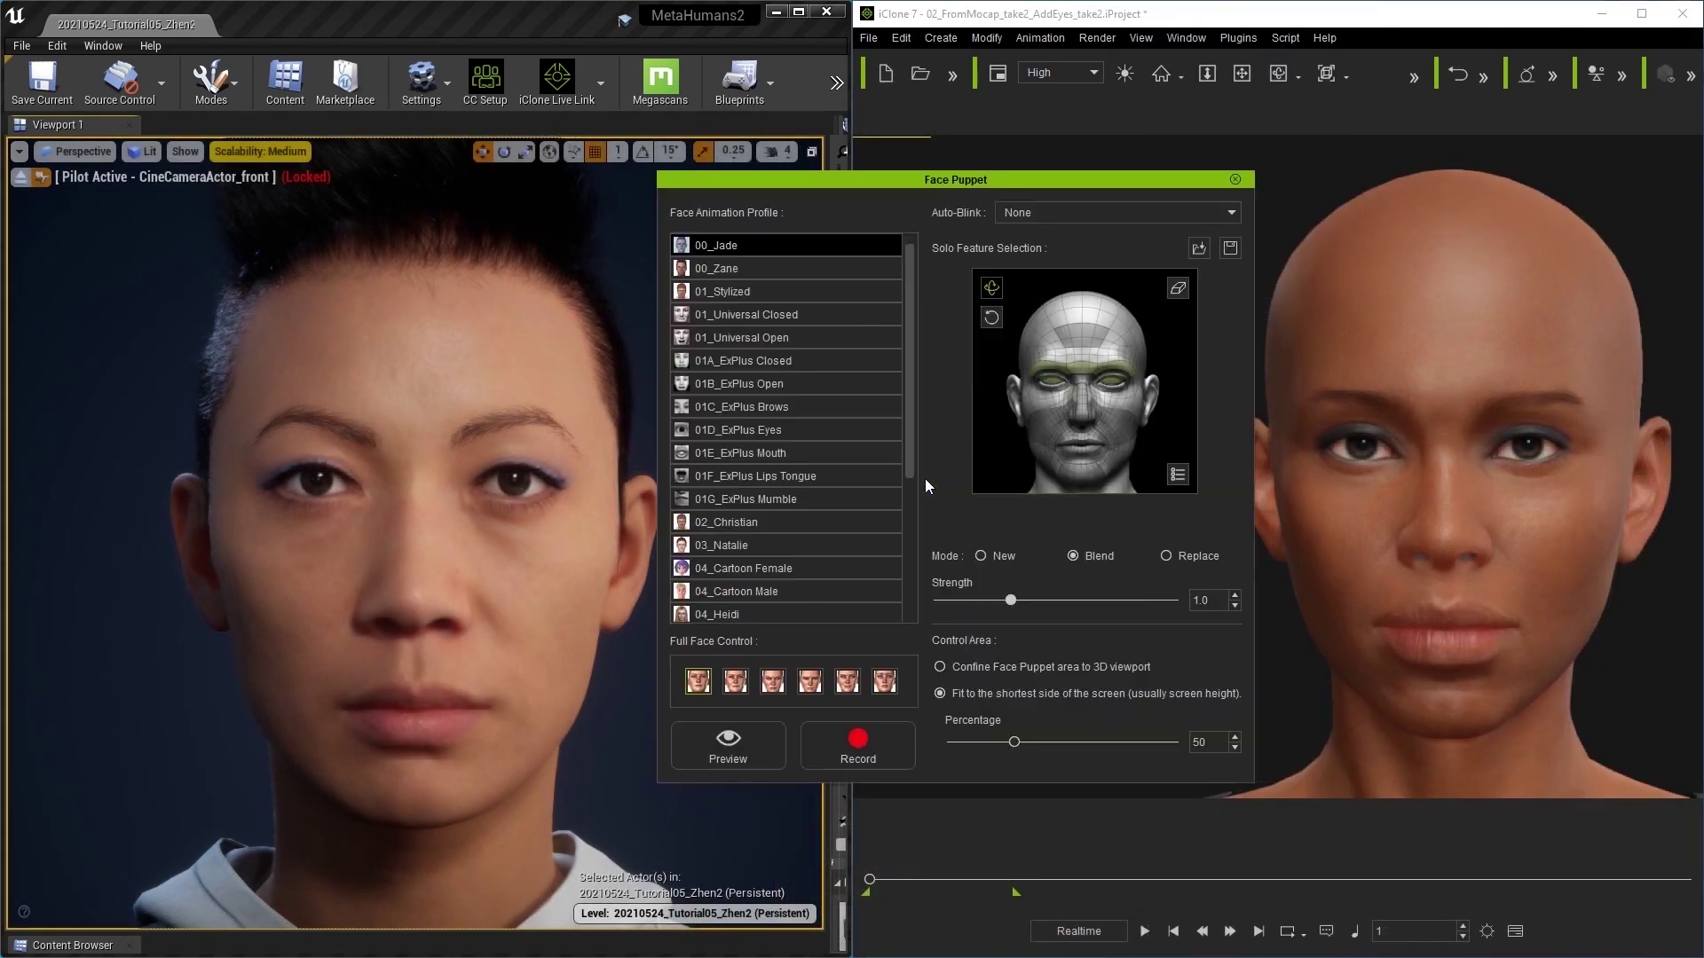
click(811, 429)
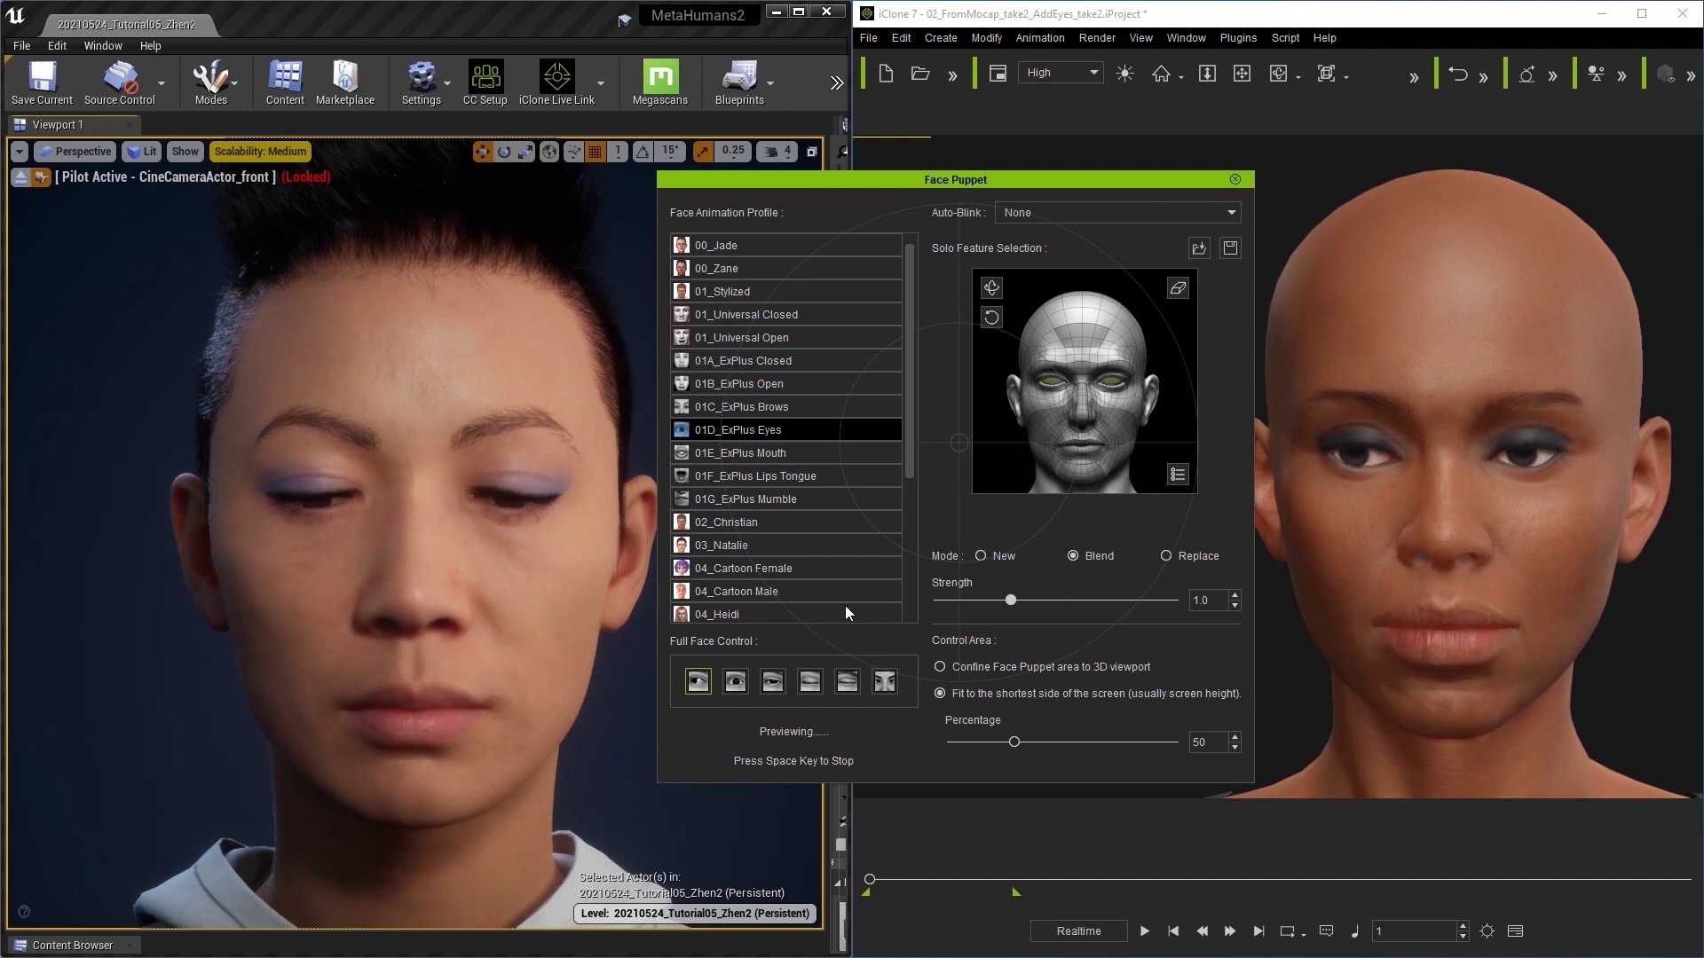
key(Up)
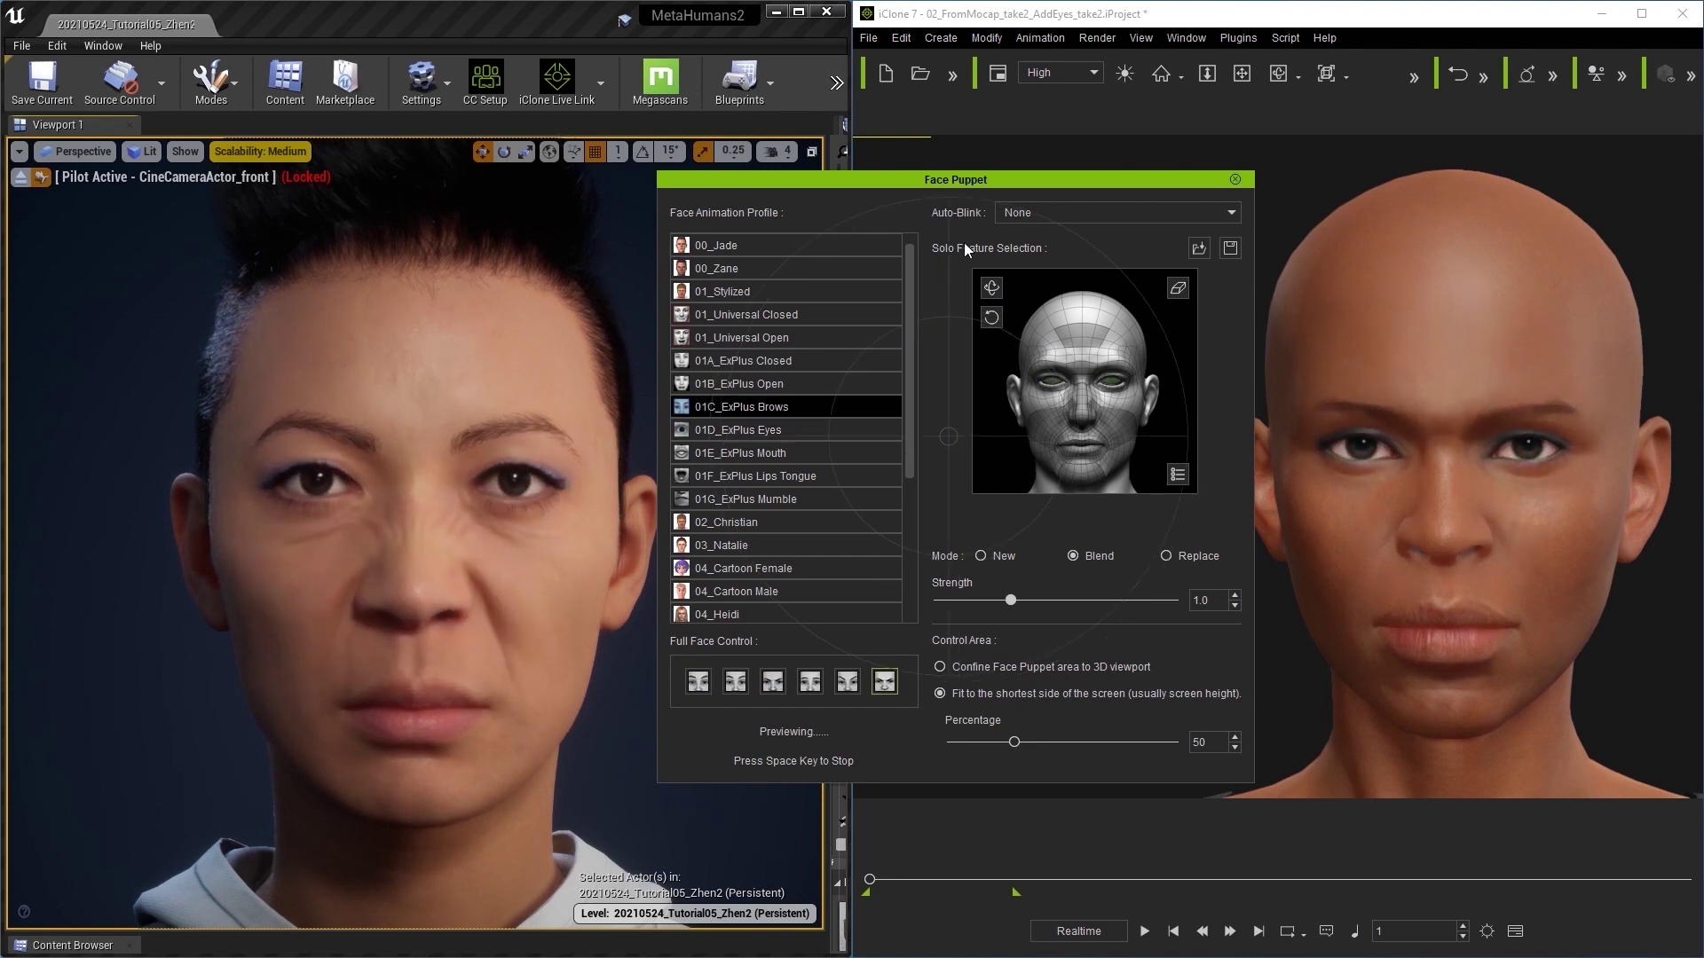
key(Down)
key(Down)
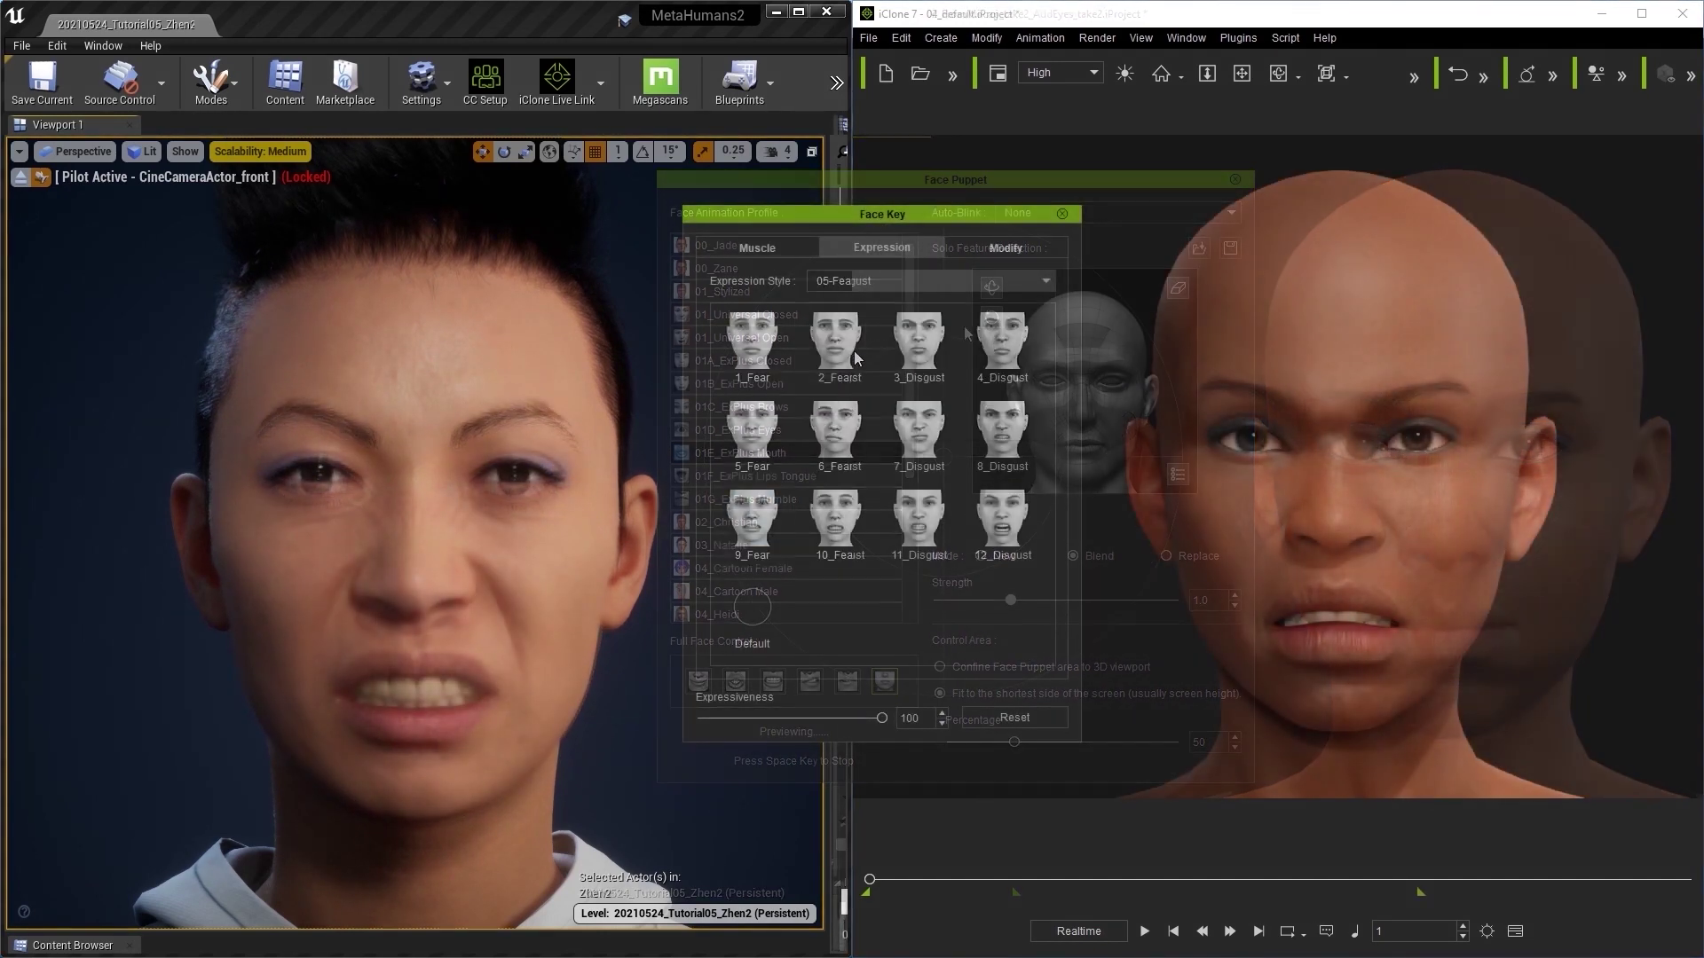
Apply the 12_Surprise expression from the 06-Surprise expression set.
click(872, 282)
click(865, 367)
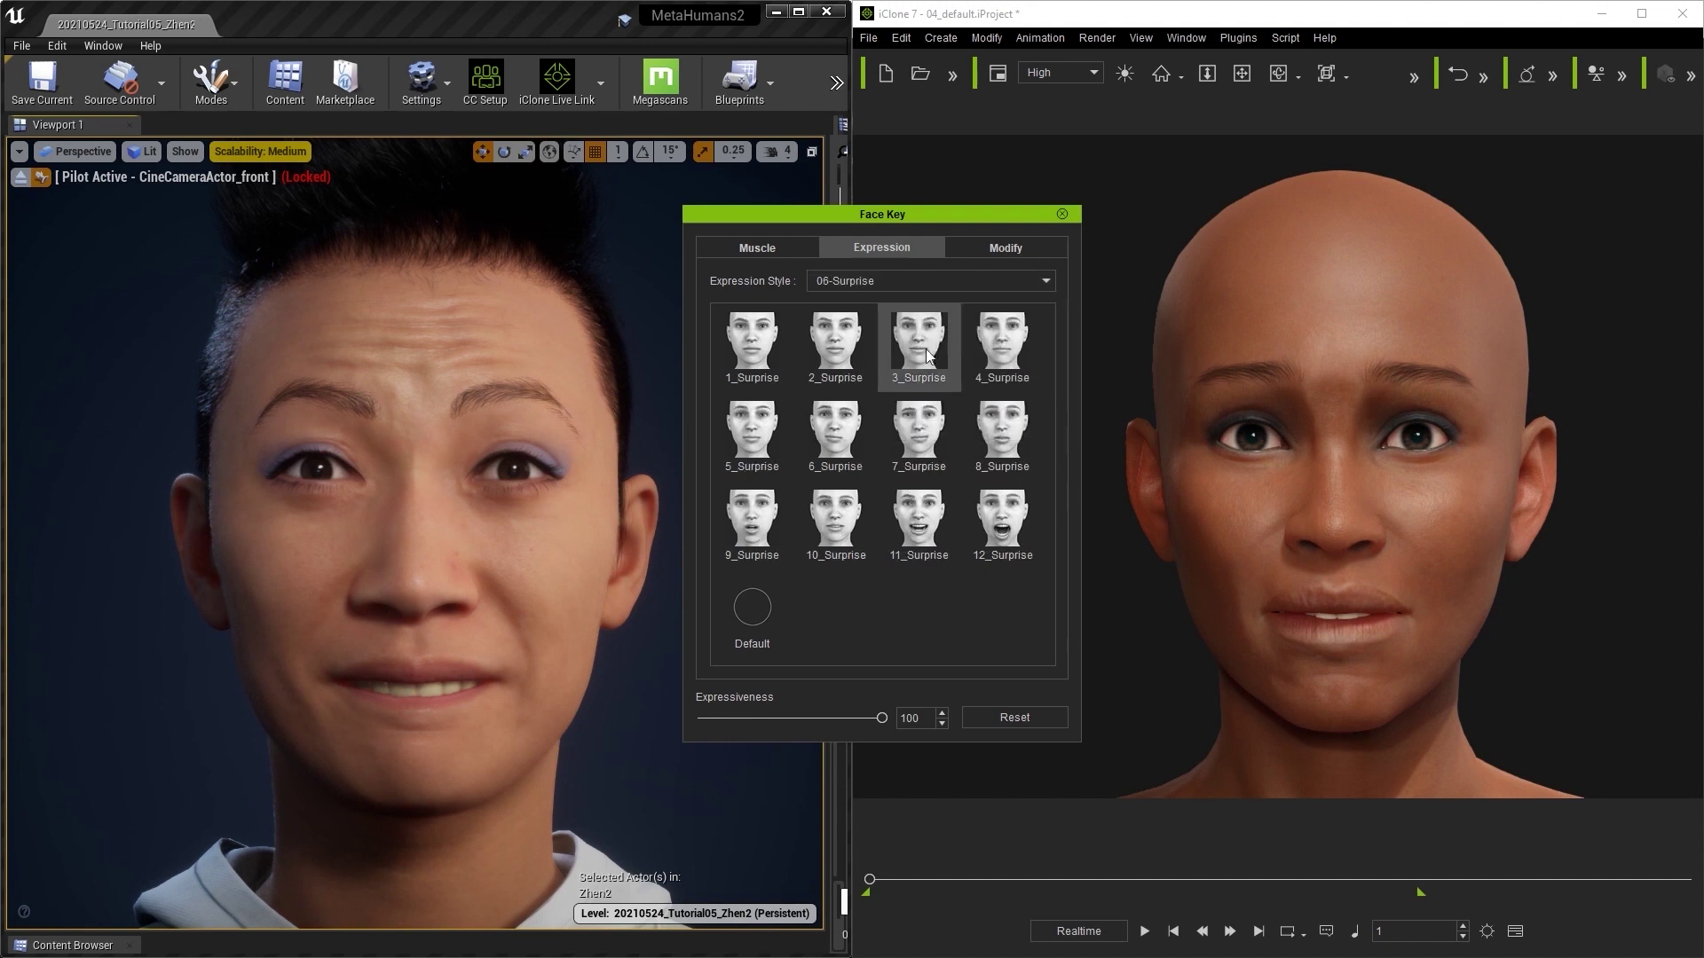
click(1006, 506)
Apply 6_Blow, 11_Wink and 12_Wink from 07-Others, then switch to 09-ExPlus Angry Disgust.
click(888, 283)
click(852, 378)
click(835, 430)
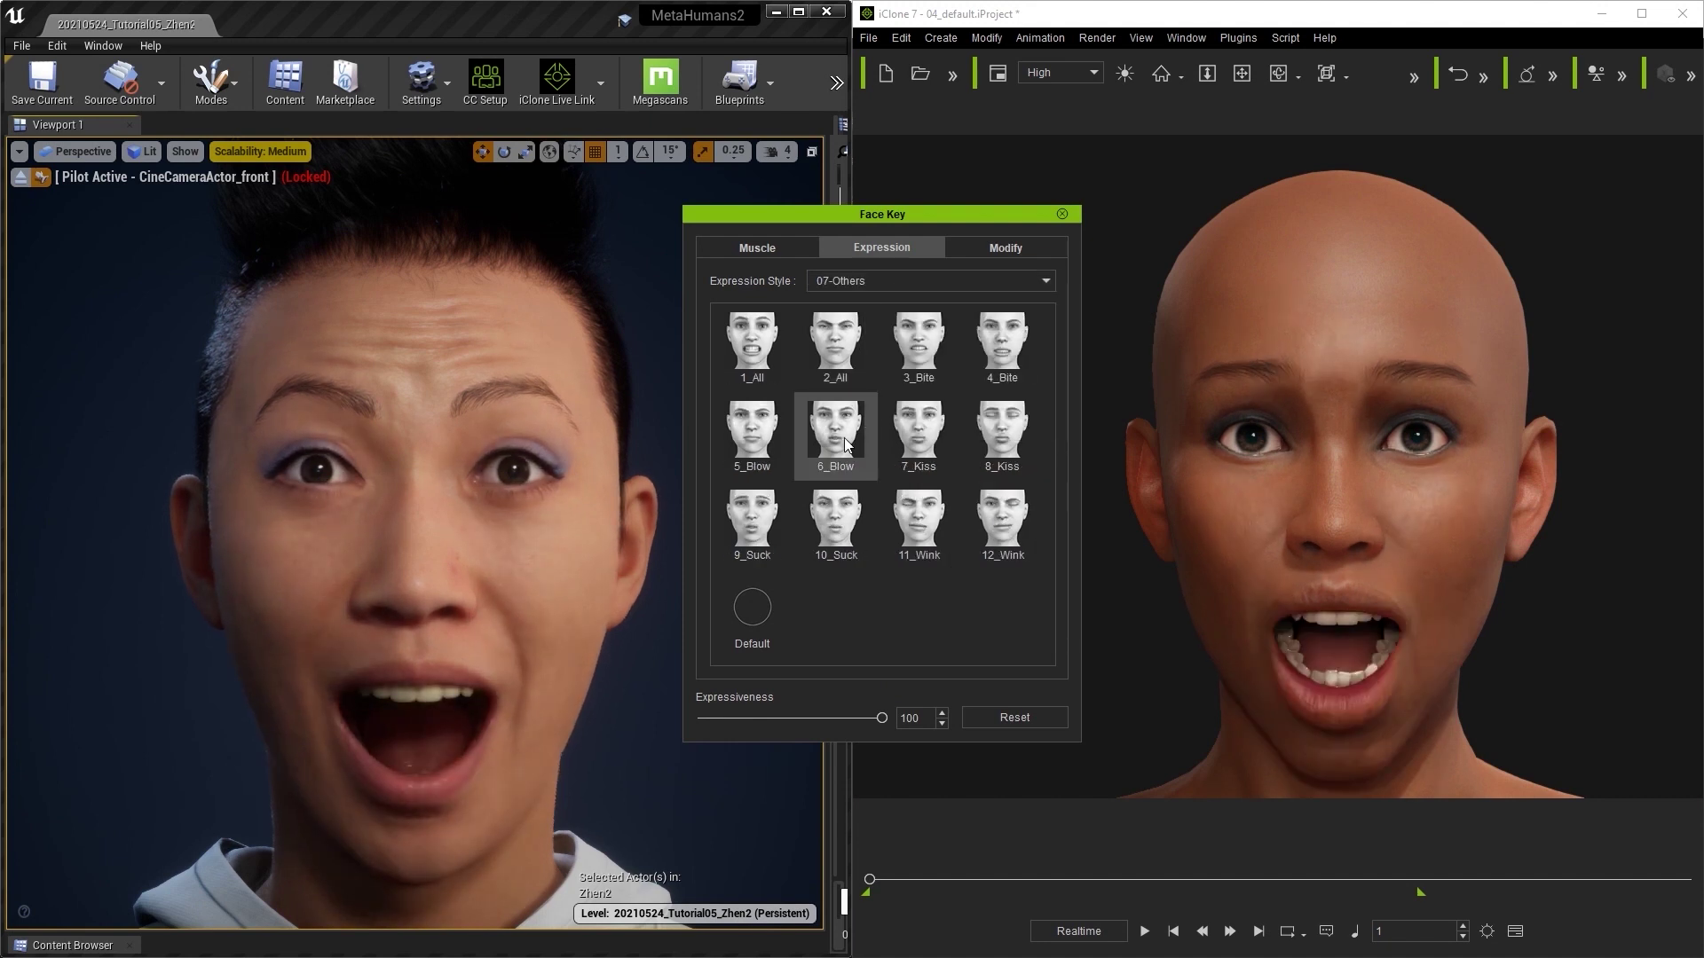
click(922, 528)
click(1003, 523)
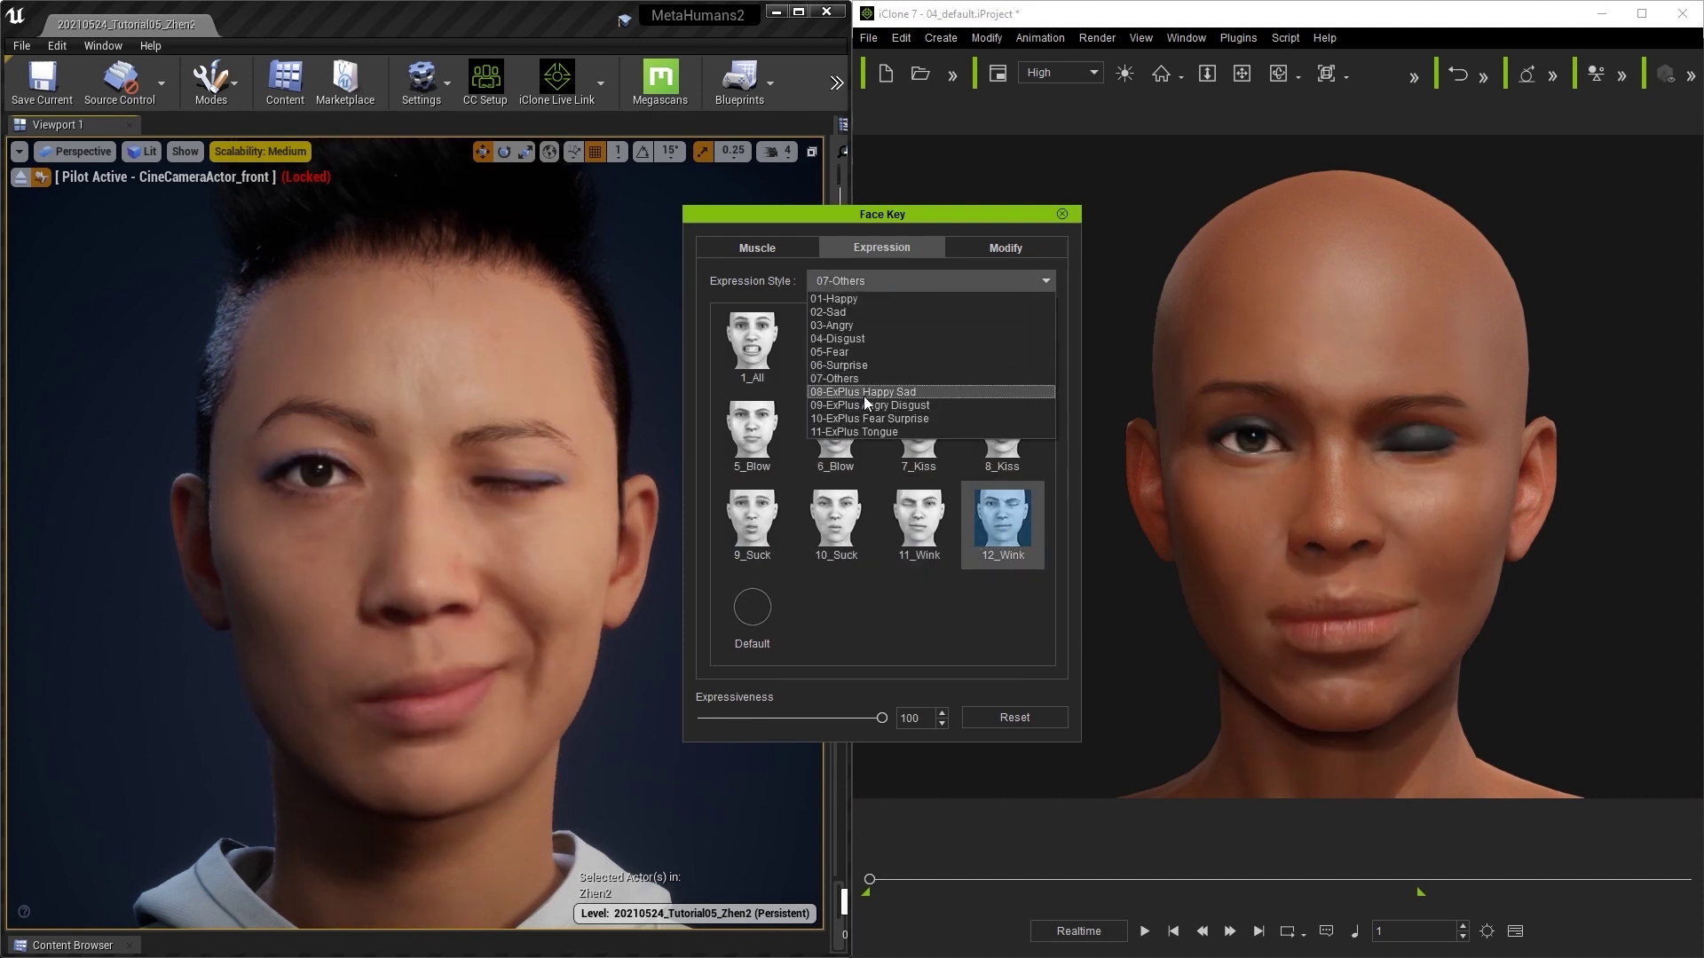
click(865, 404)
click(723, 514)
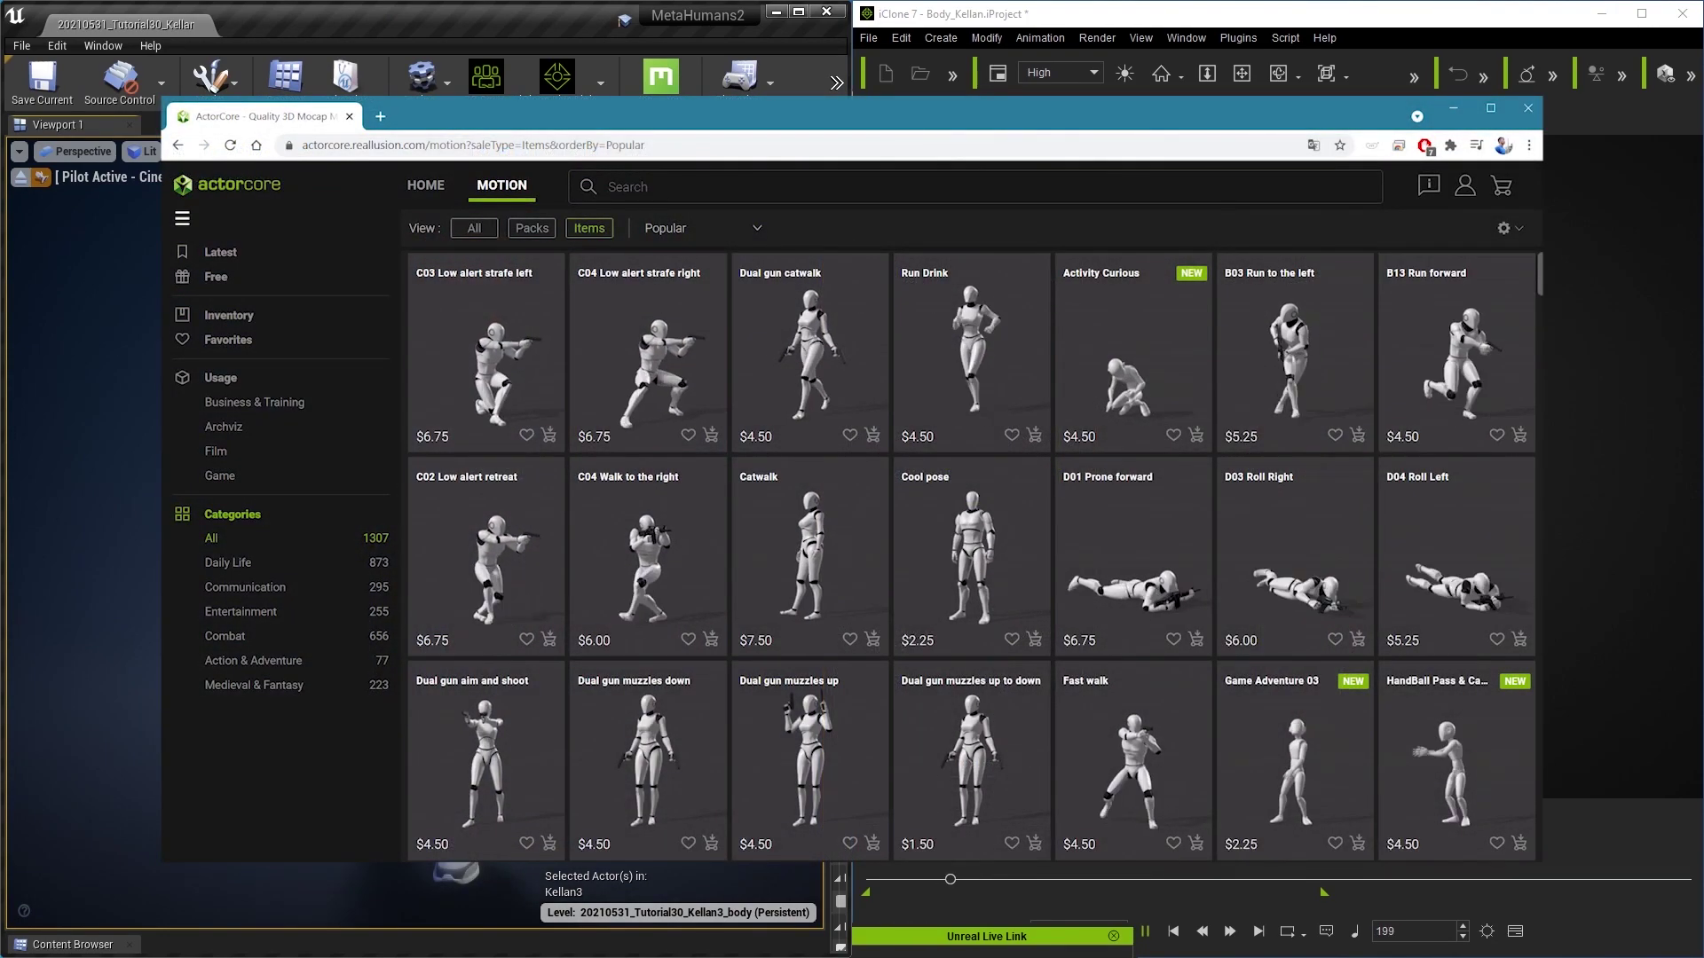
Apply library motions to Kellan and pin the left shoulder for rotation editing.
scroll(971, 555, down, 2)
scroll(972, 555, down, 10)
scroll(972, 555, down, 2)
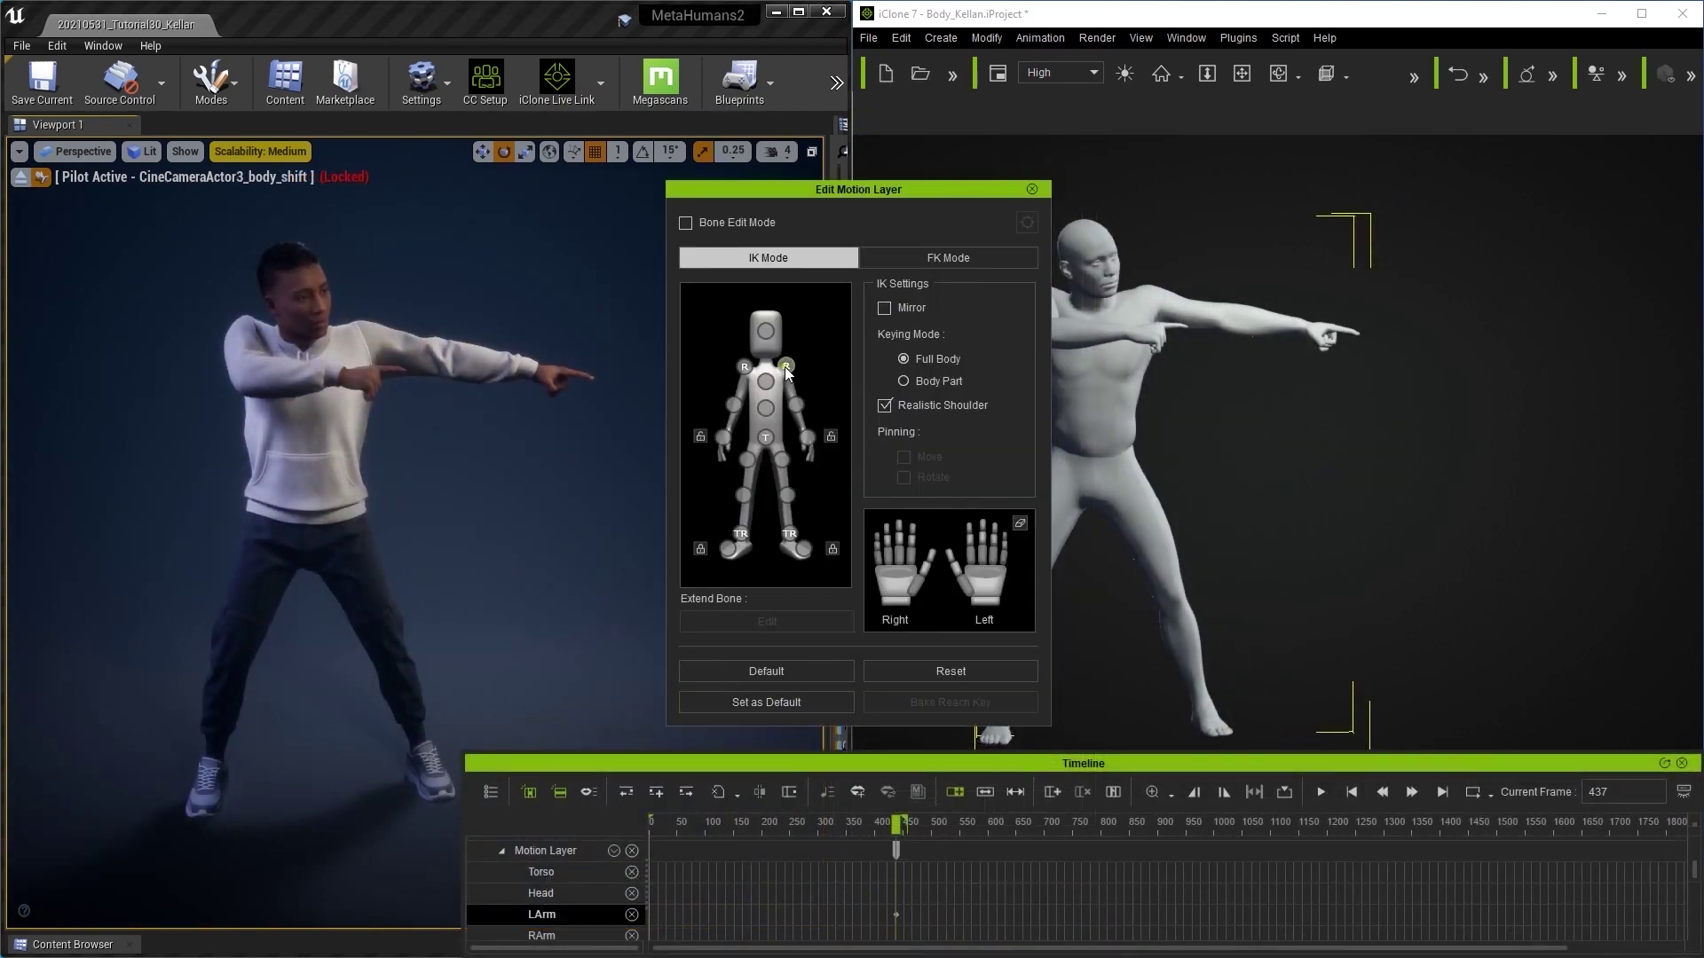
click(787, 366)
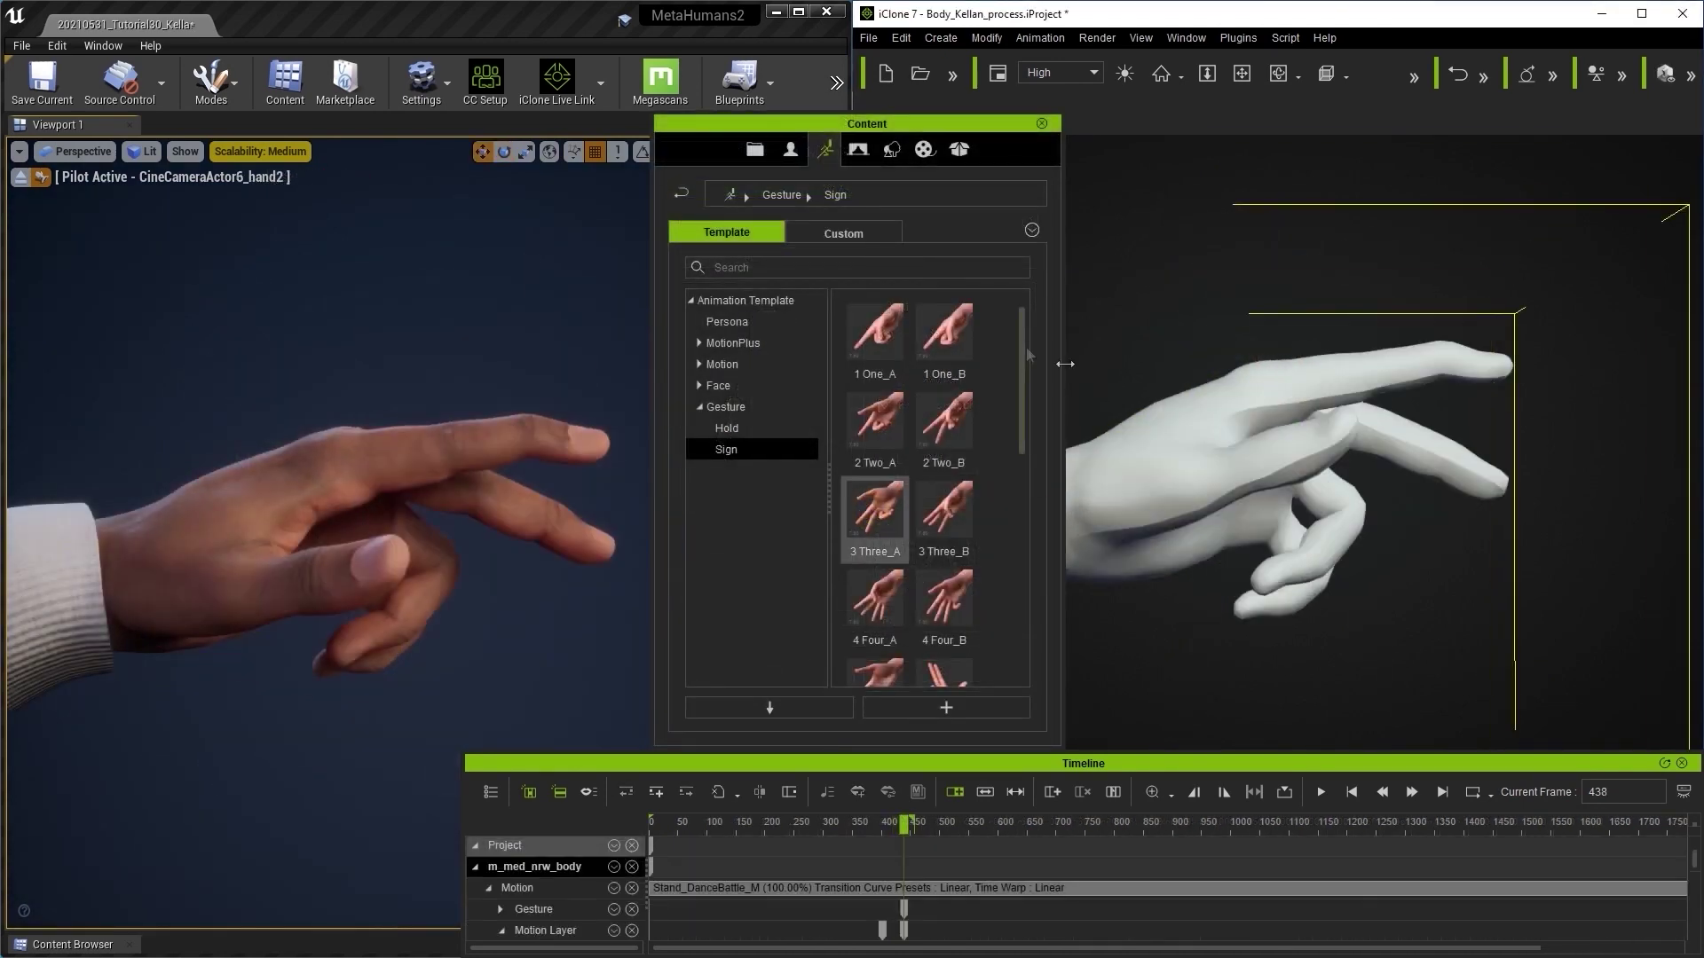
Drag two Gesture Sign templates onto Kellan's hand.
drag(874, 559, 1175, 488)
scroll(931, 532, down, 3)
drag(943, 577, 1227, 461)
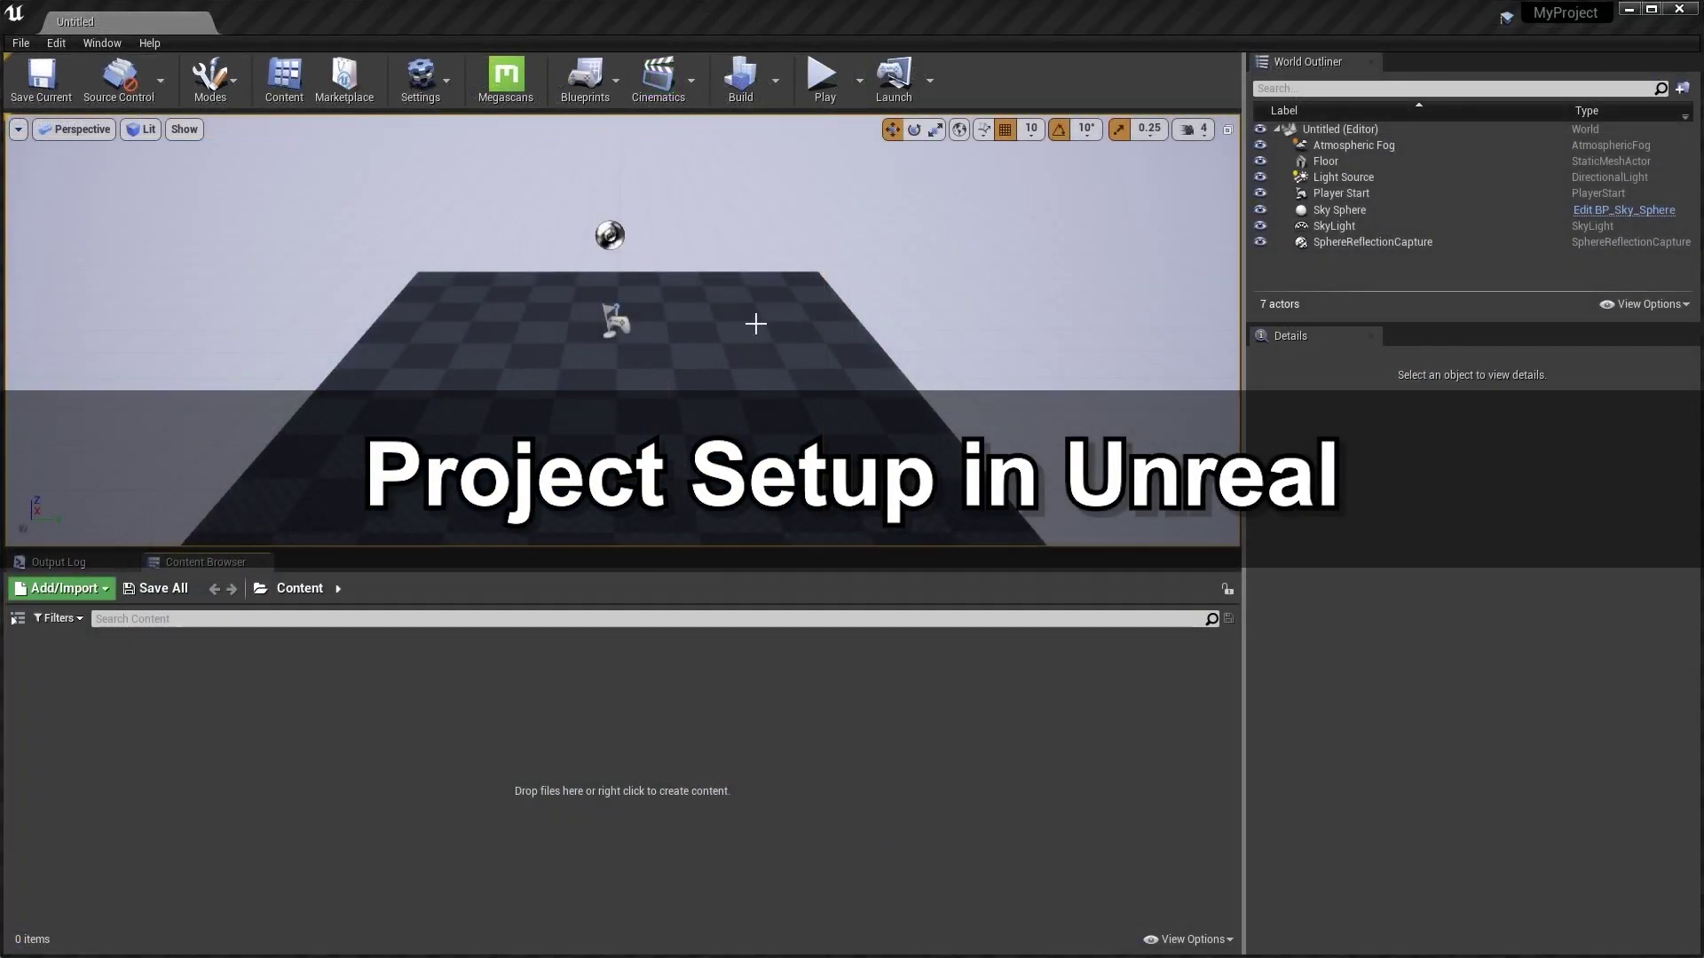
Select the Kellan3 MetaHuman in Quixel Bridge's My MetaHumans for export.
click(384, 727)
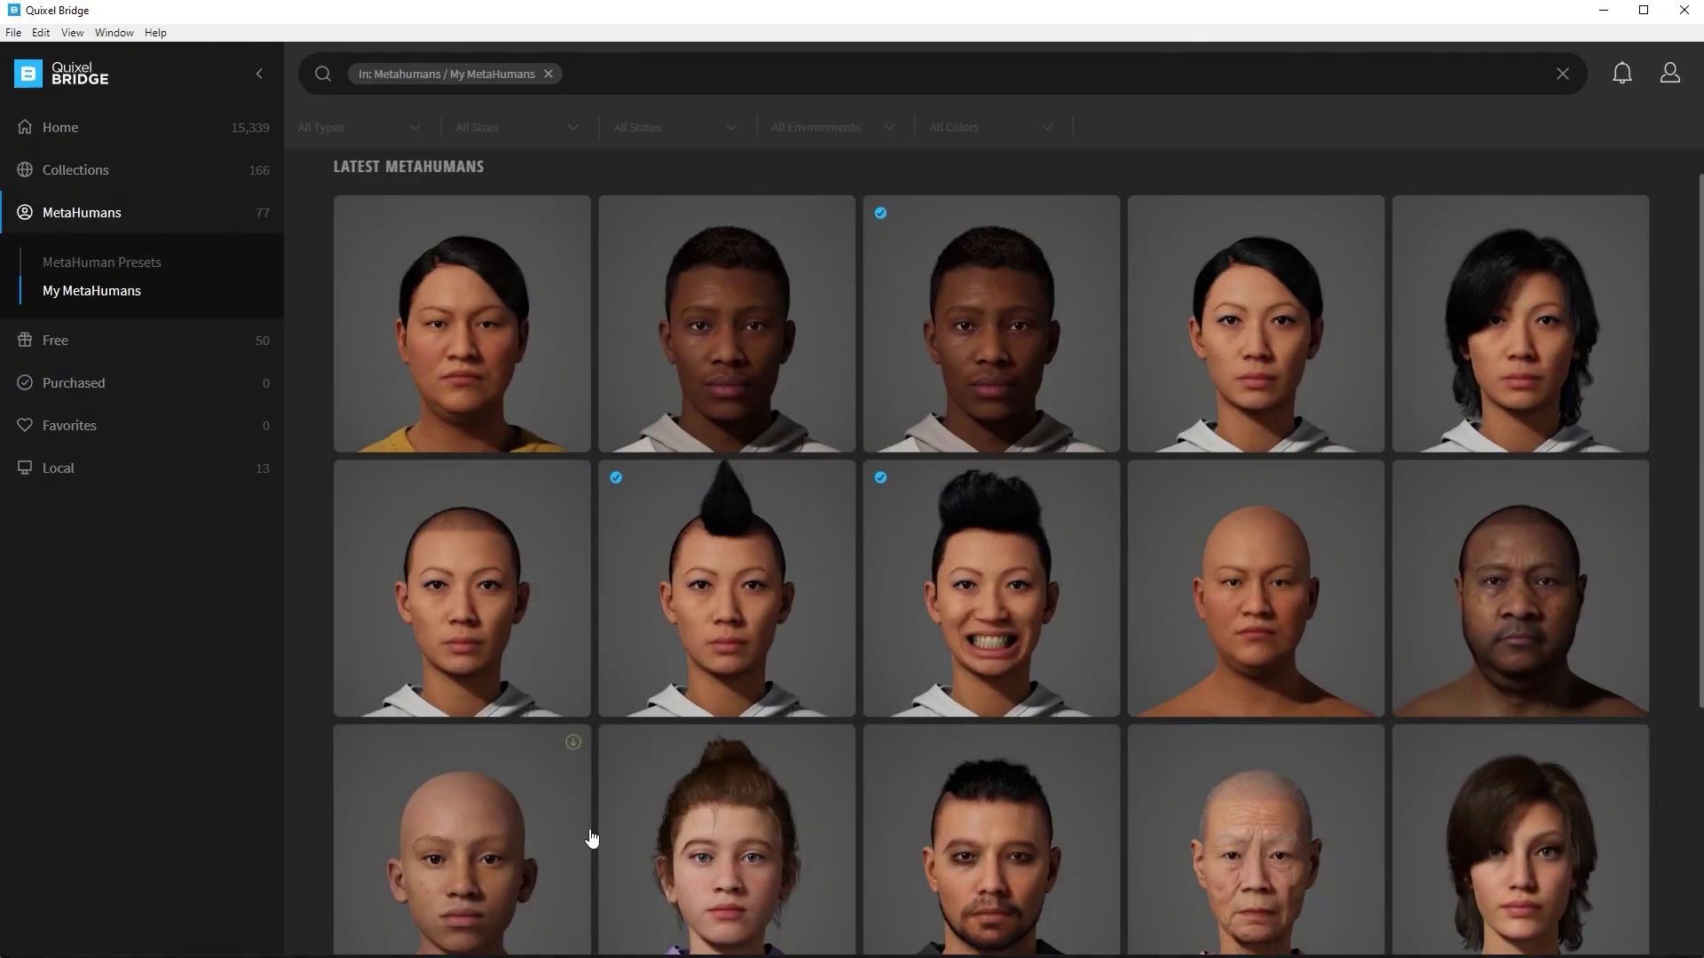
click(944, 340)
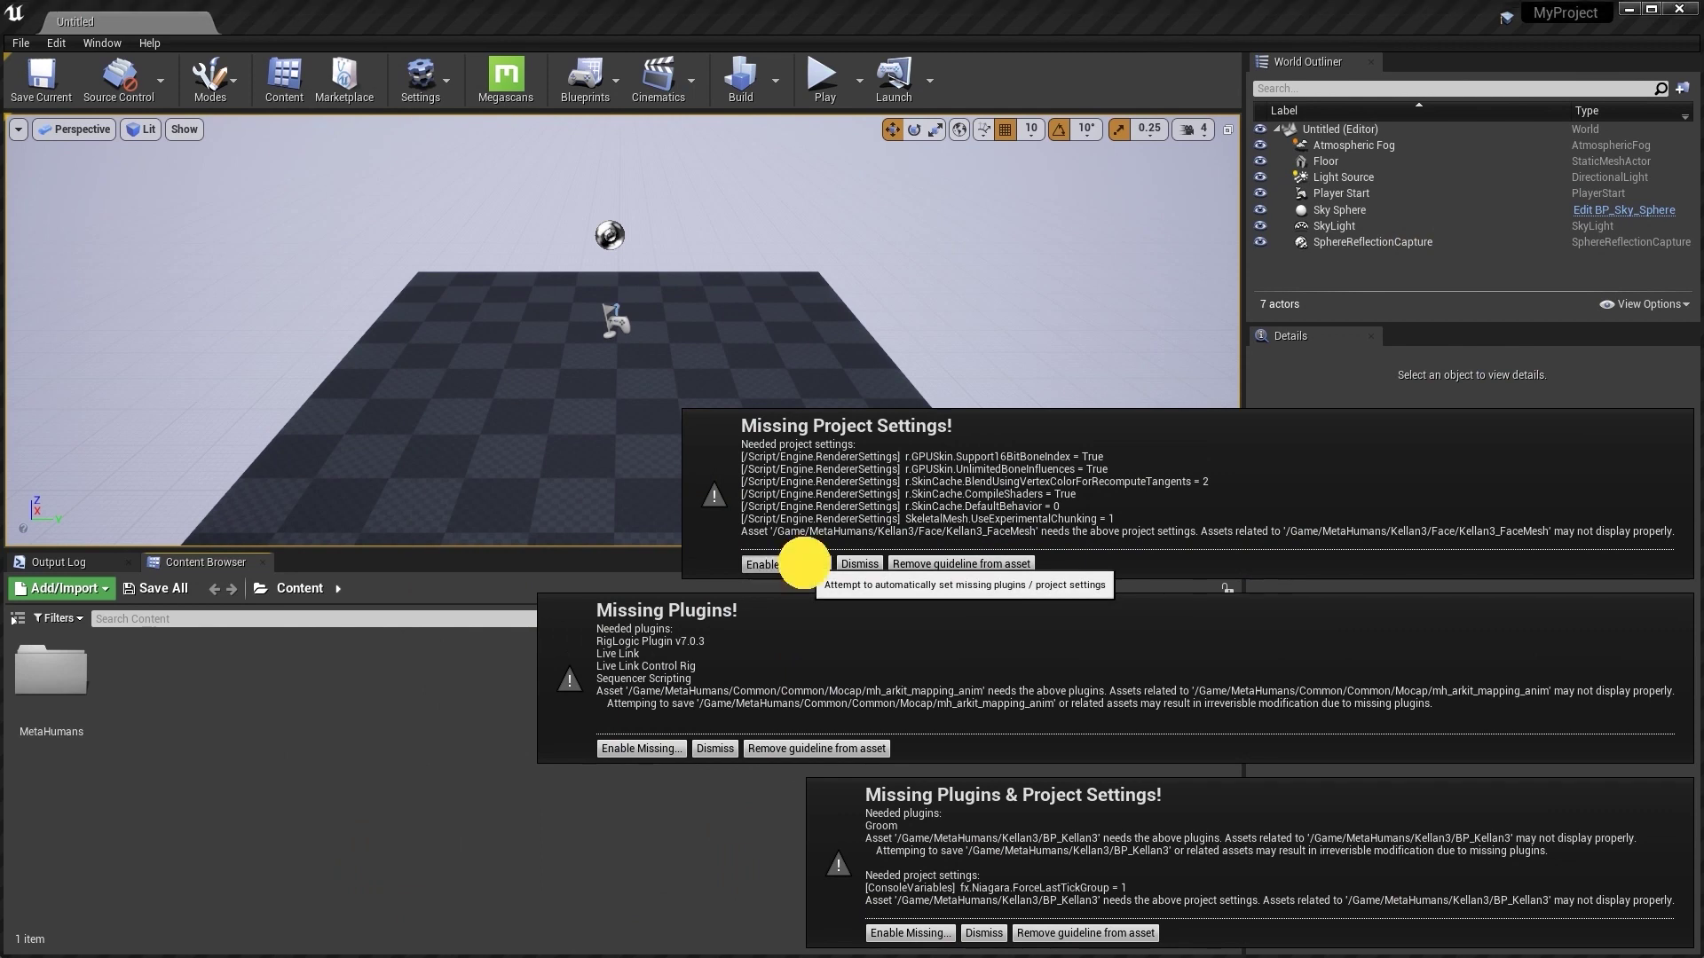
Enable the missing project settings, plugins and Groom plugin, restart, and return to Content.
click(803, 564)
click(640, 748)
click(907, 927)
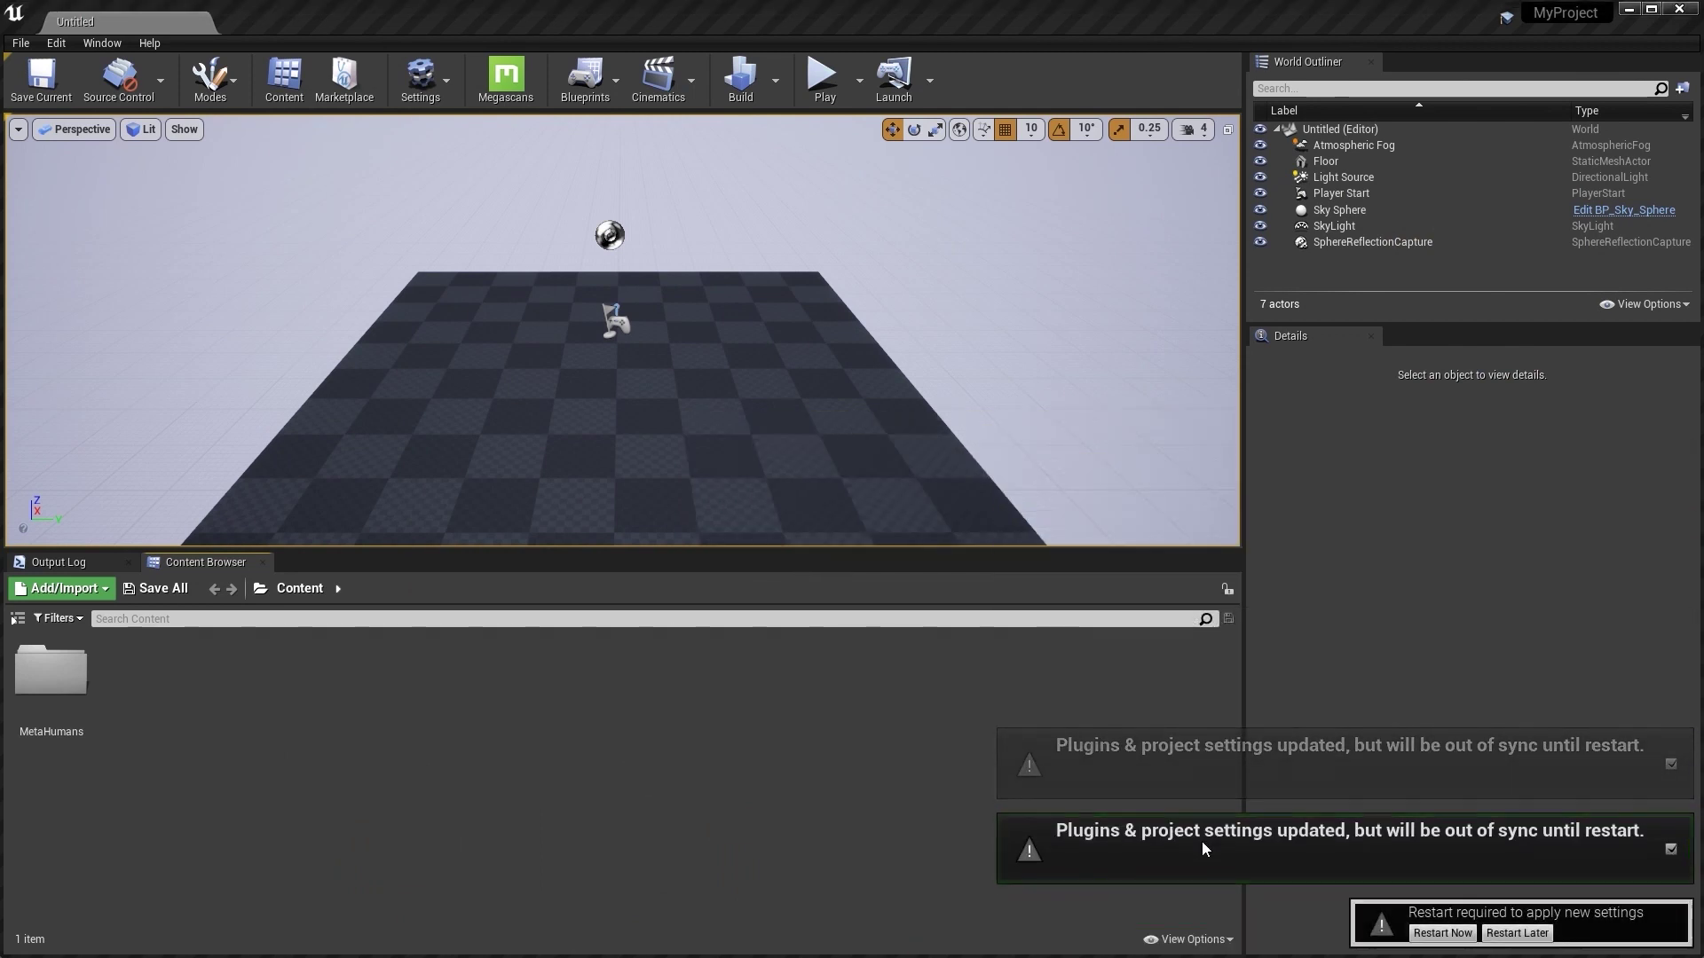
click(1442, 932)
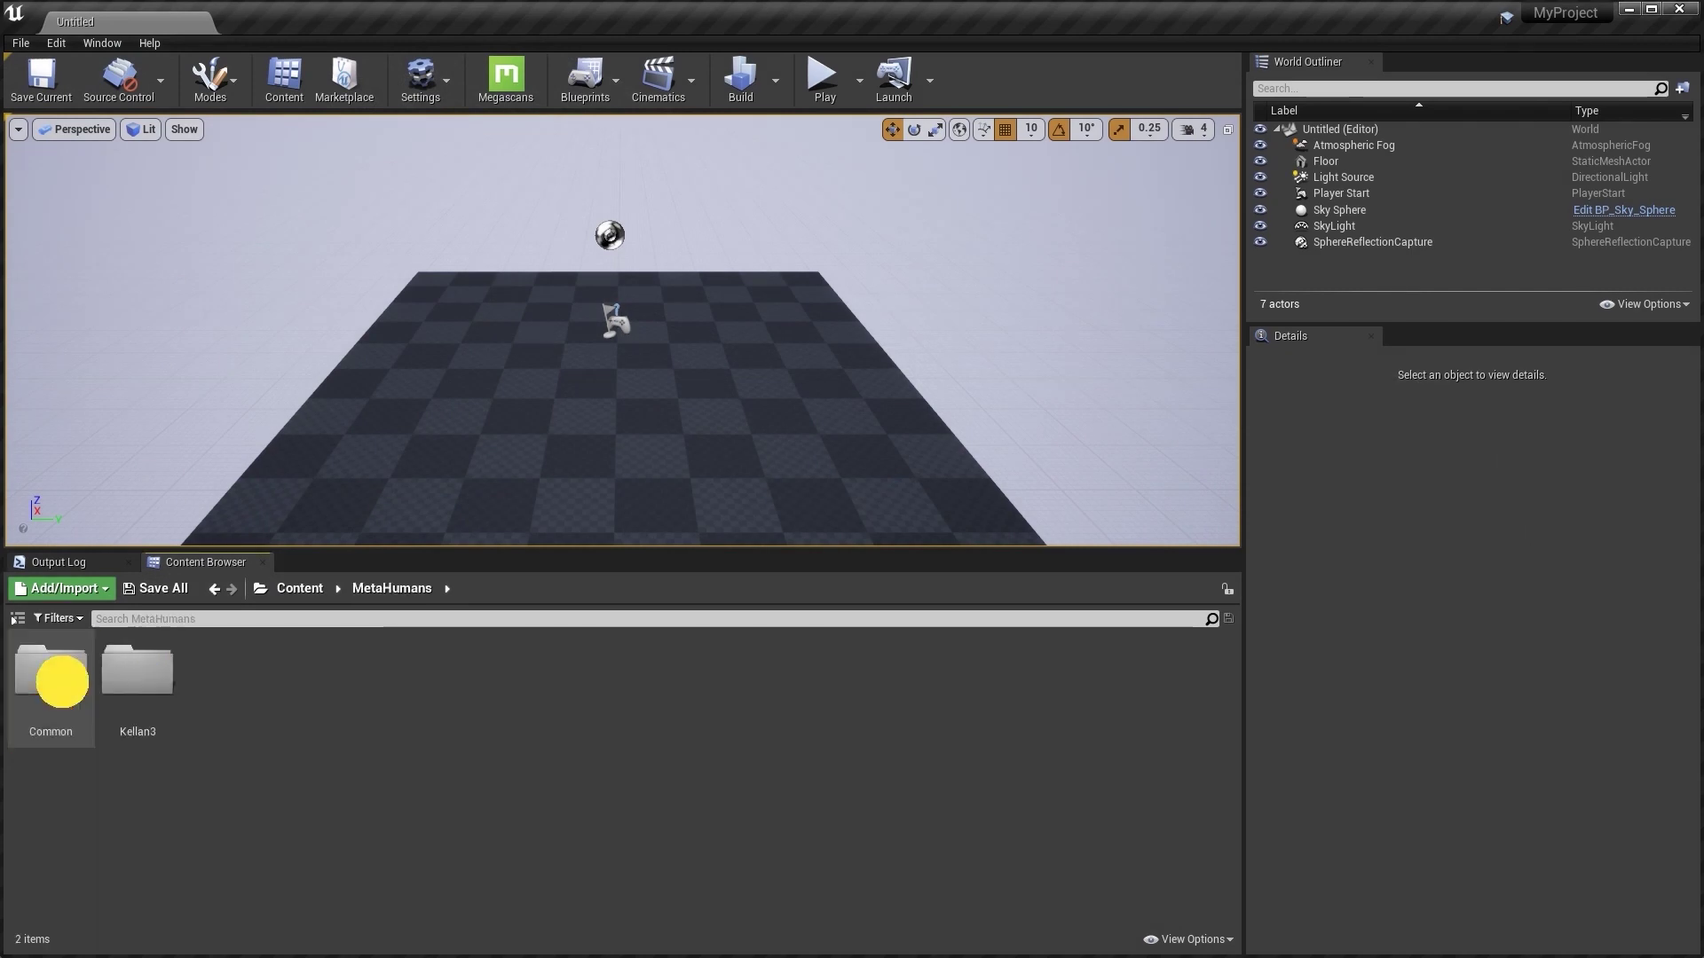
click(300, 590)
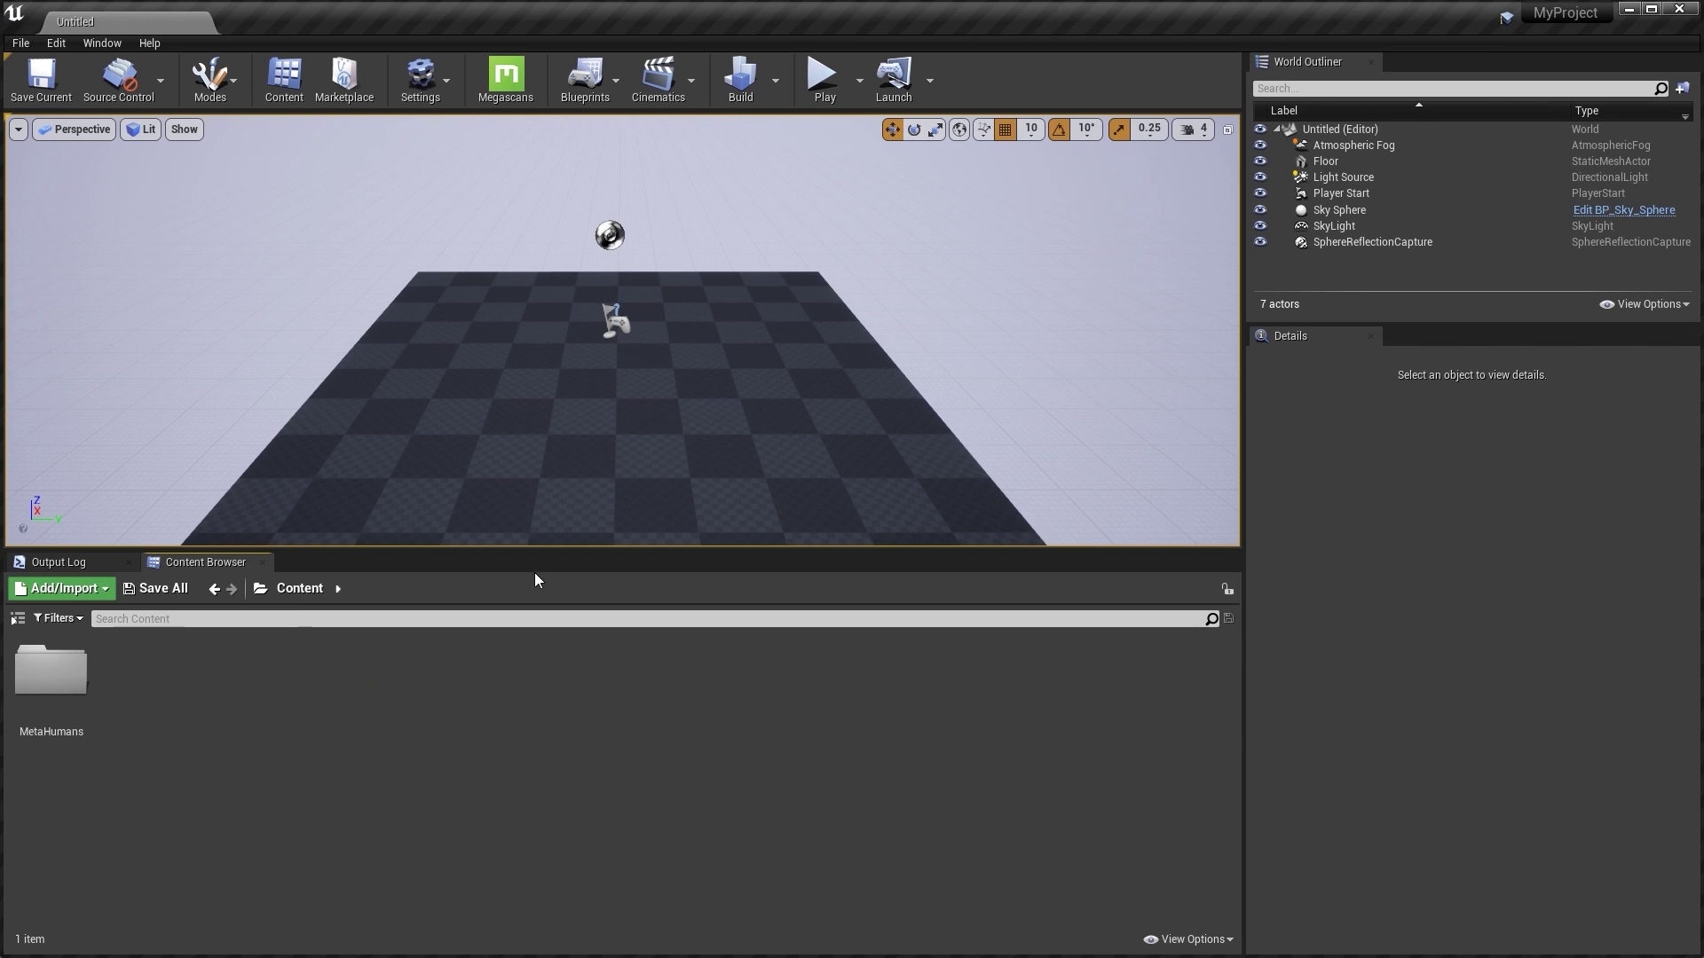
click(56, 44)
Enable the iClone Live Link plugin, restart the editor, and close the Plugins window.
click(92, 315)
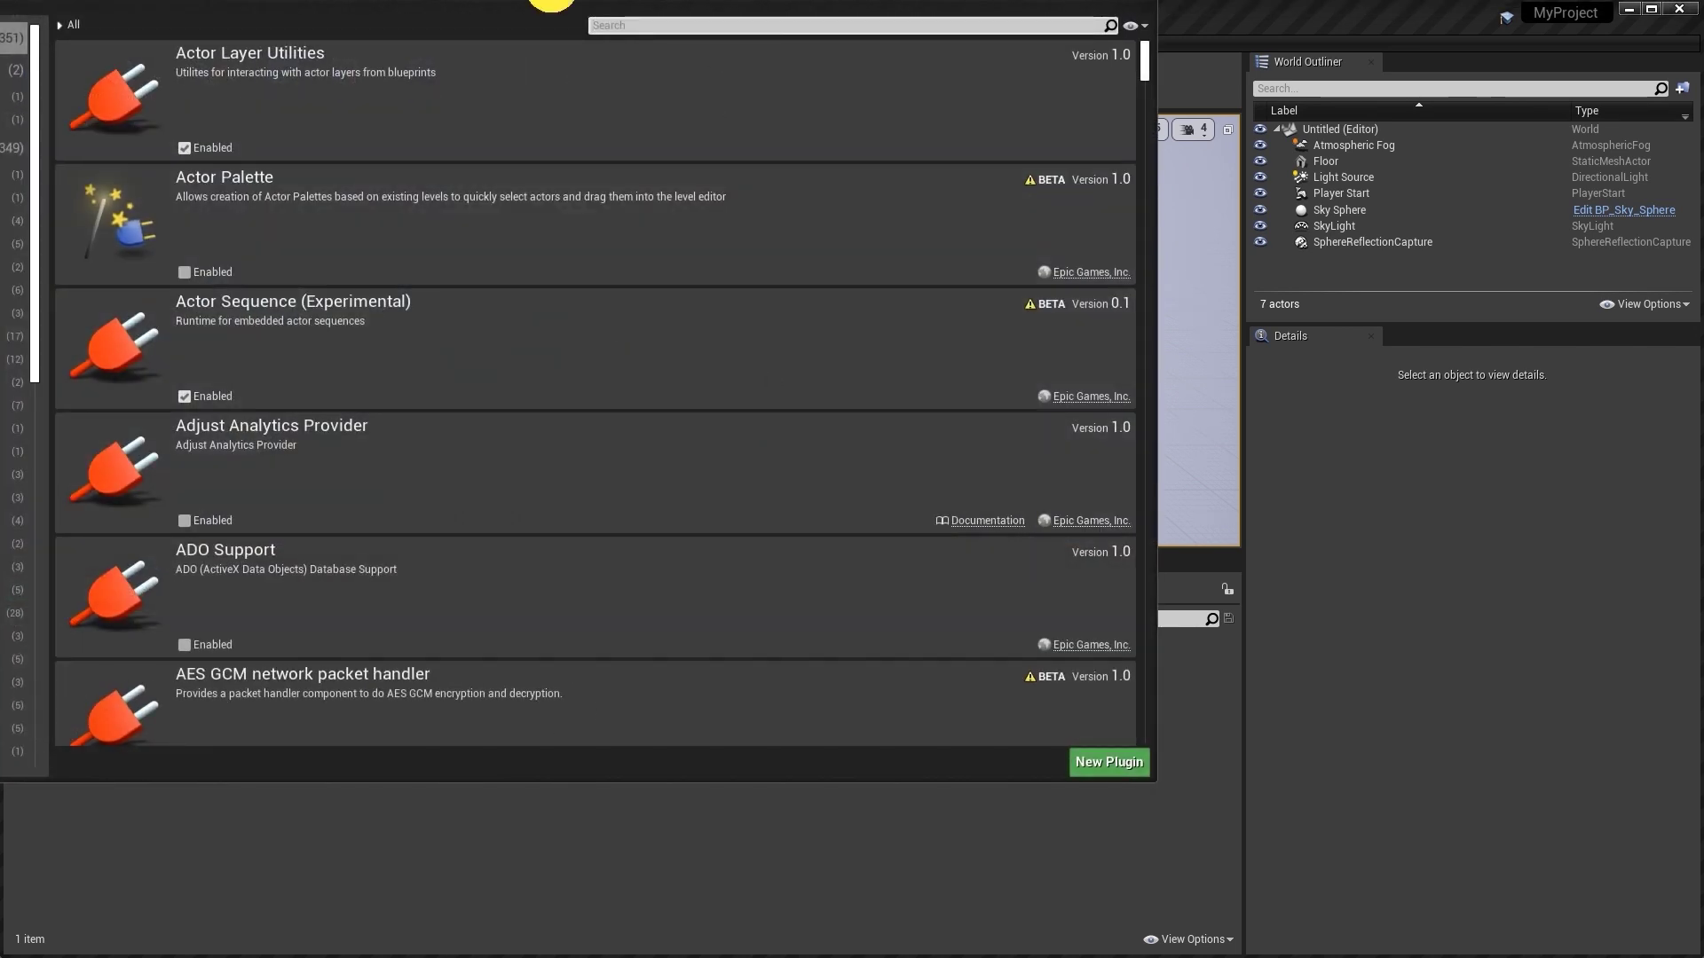
drag(558, 2, 932, 125)
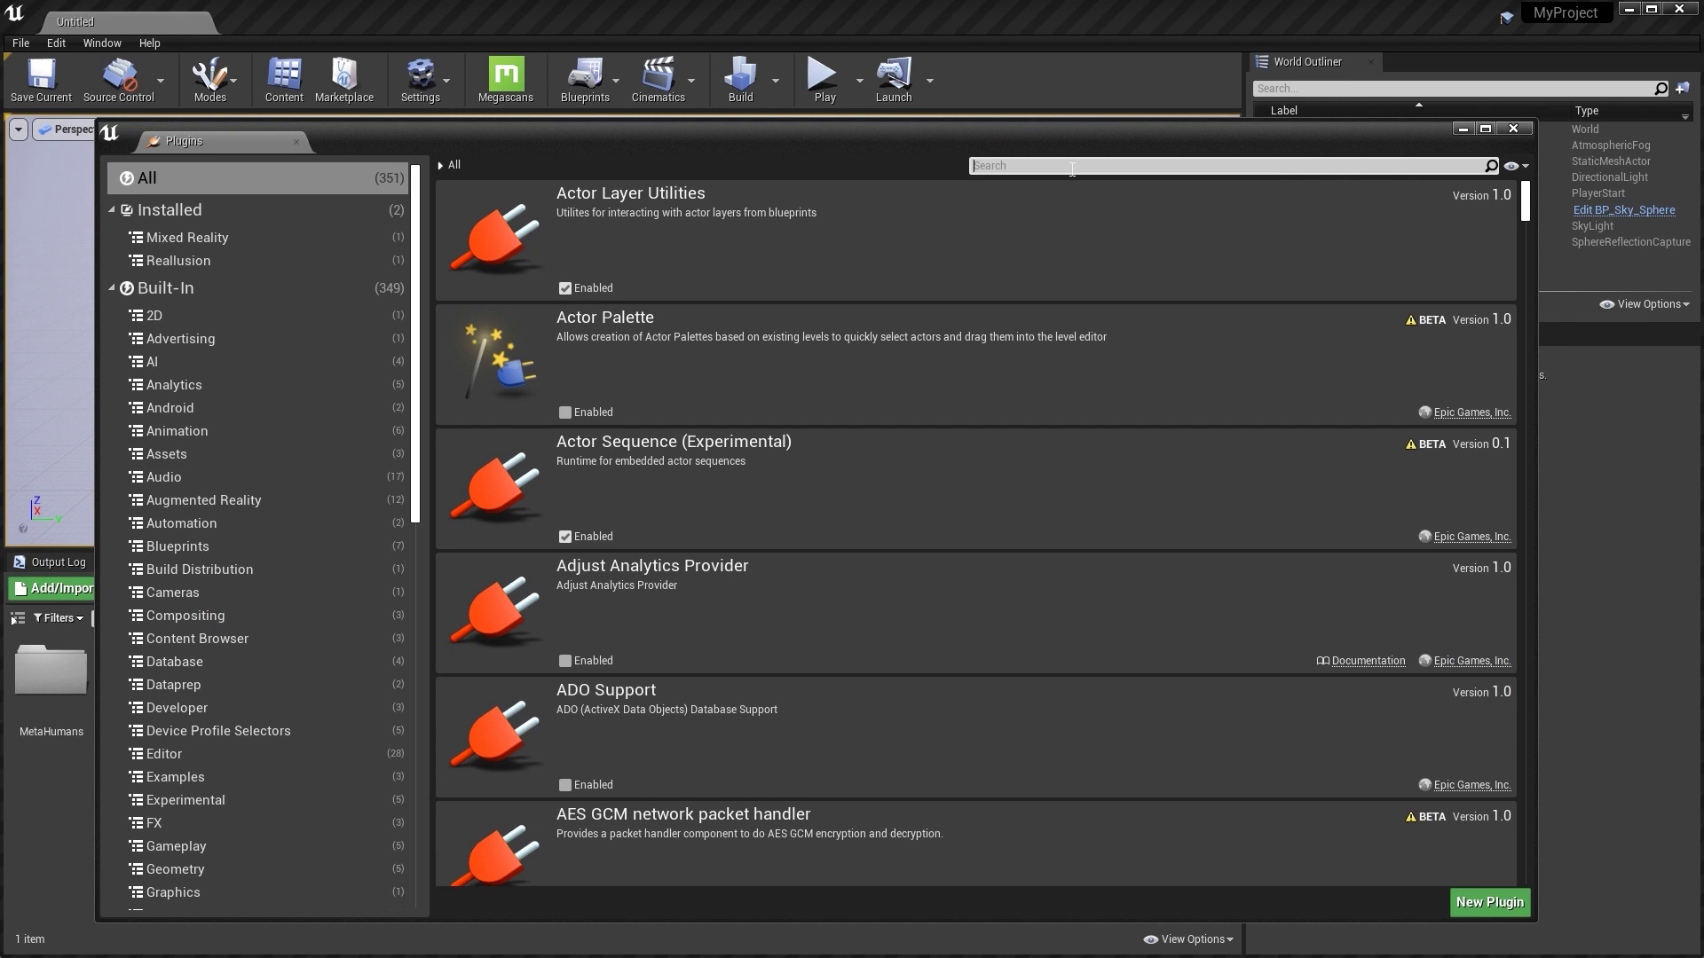
text(riglo)
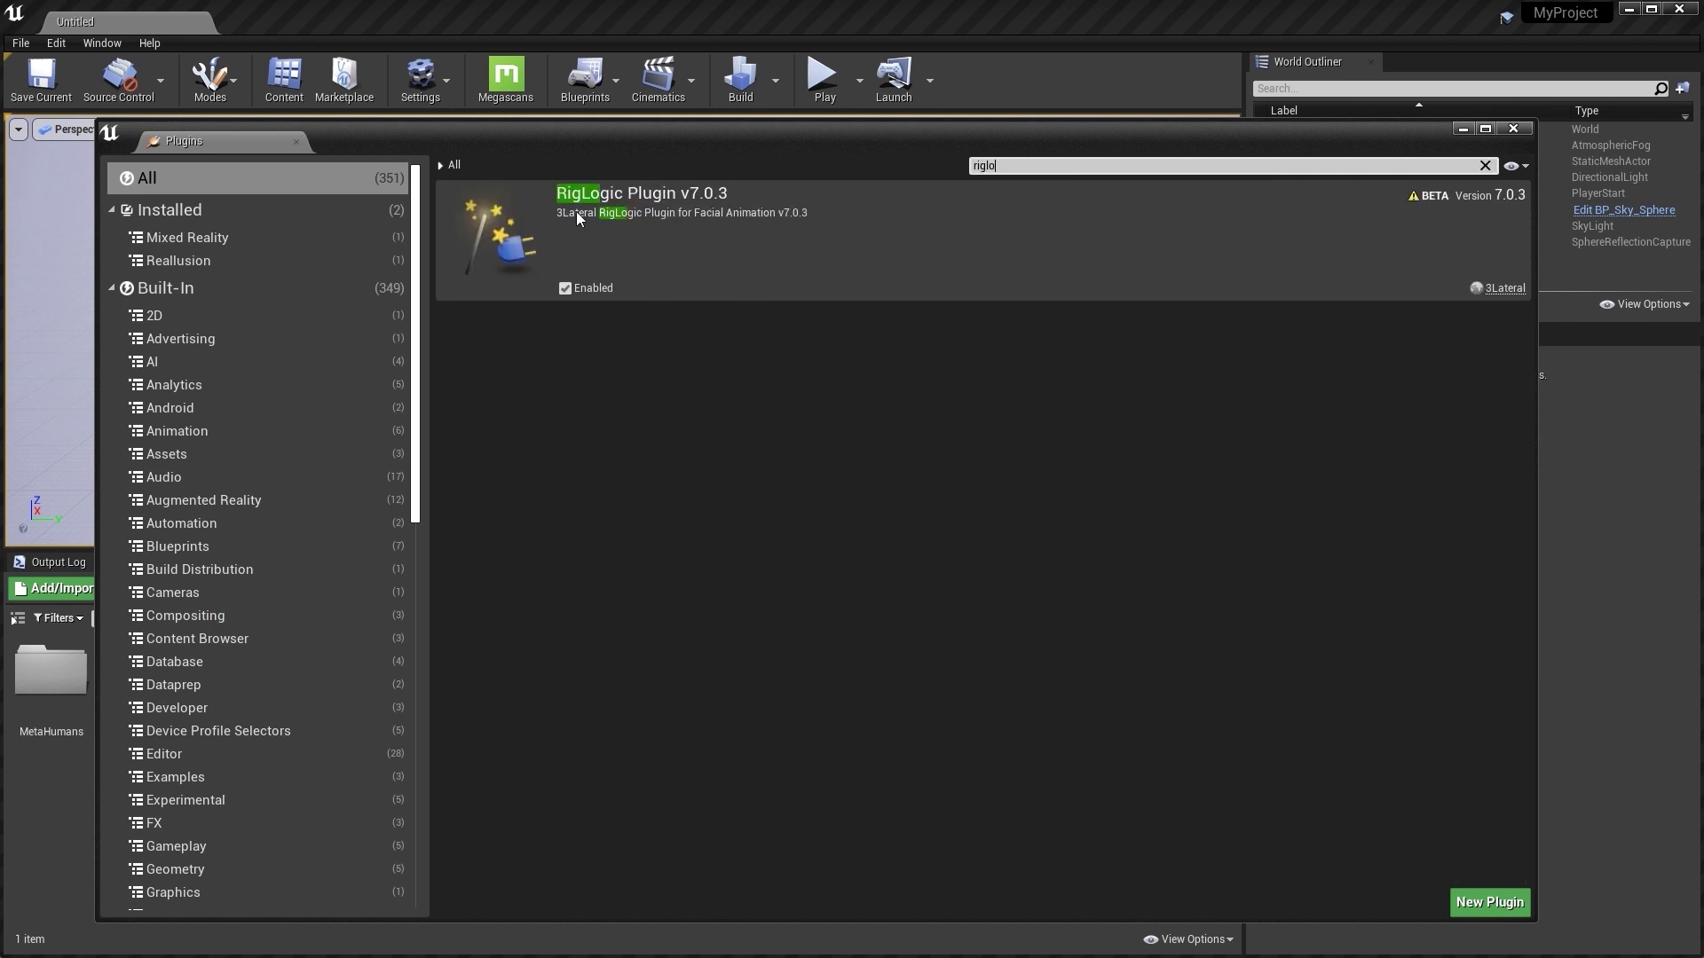
text(iclon)
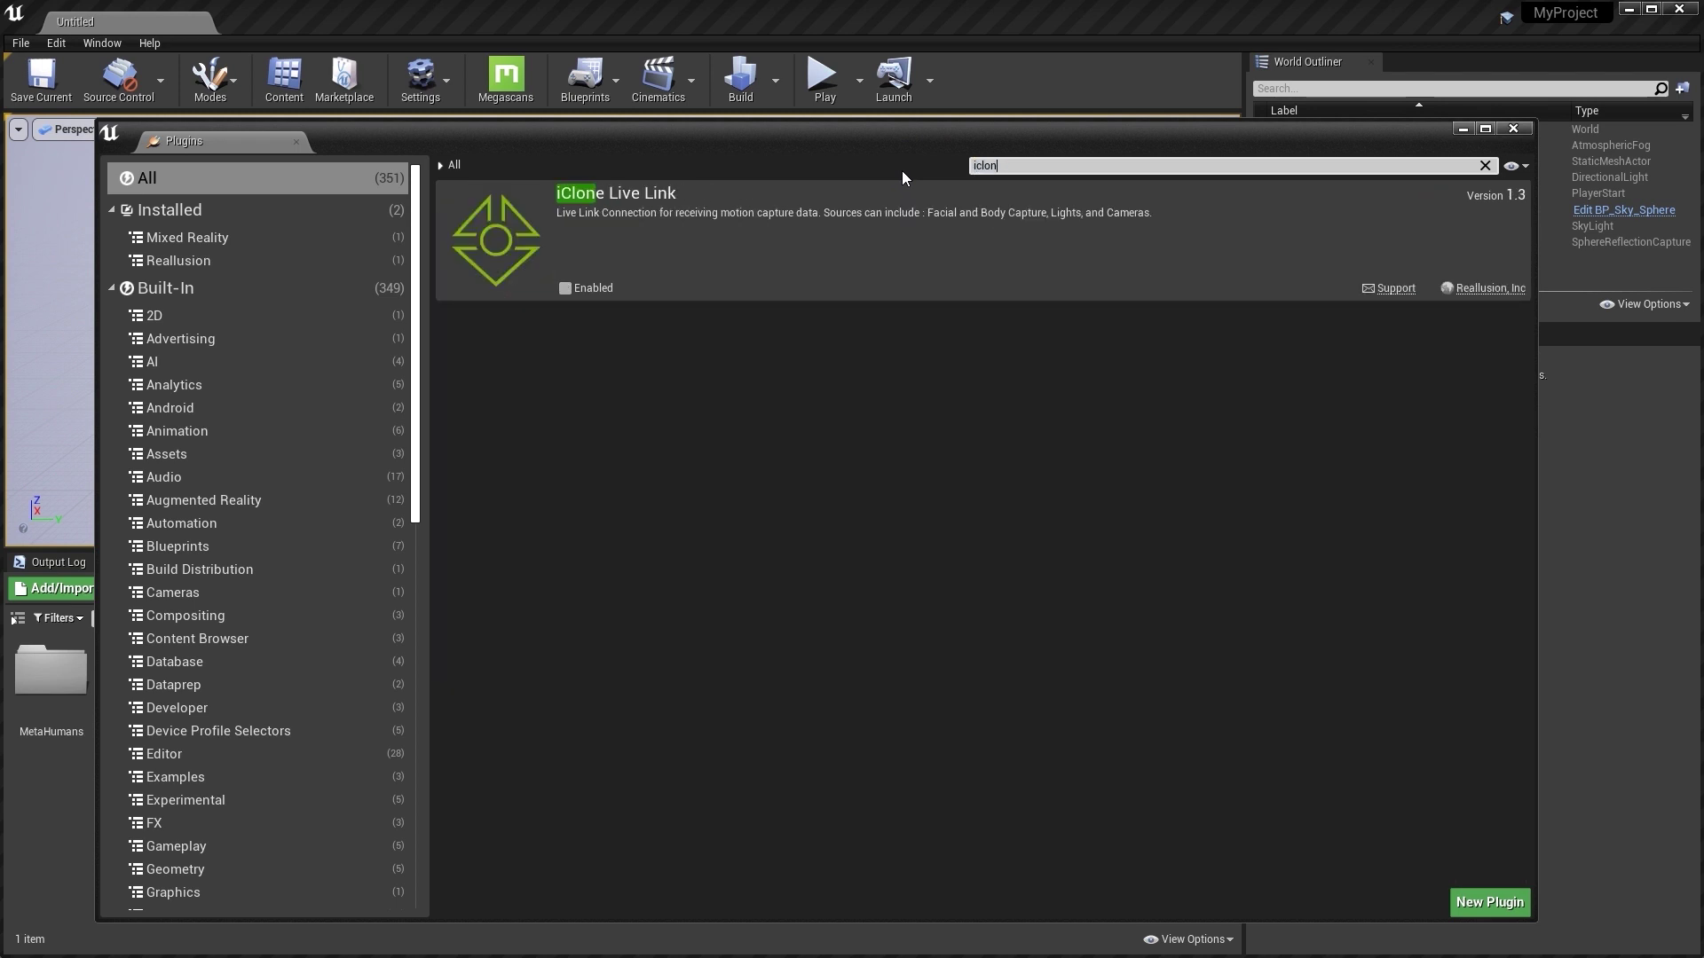
click(564, 288)
click(1498, 859)
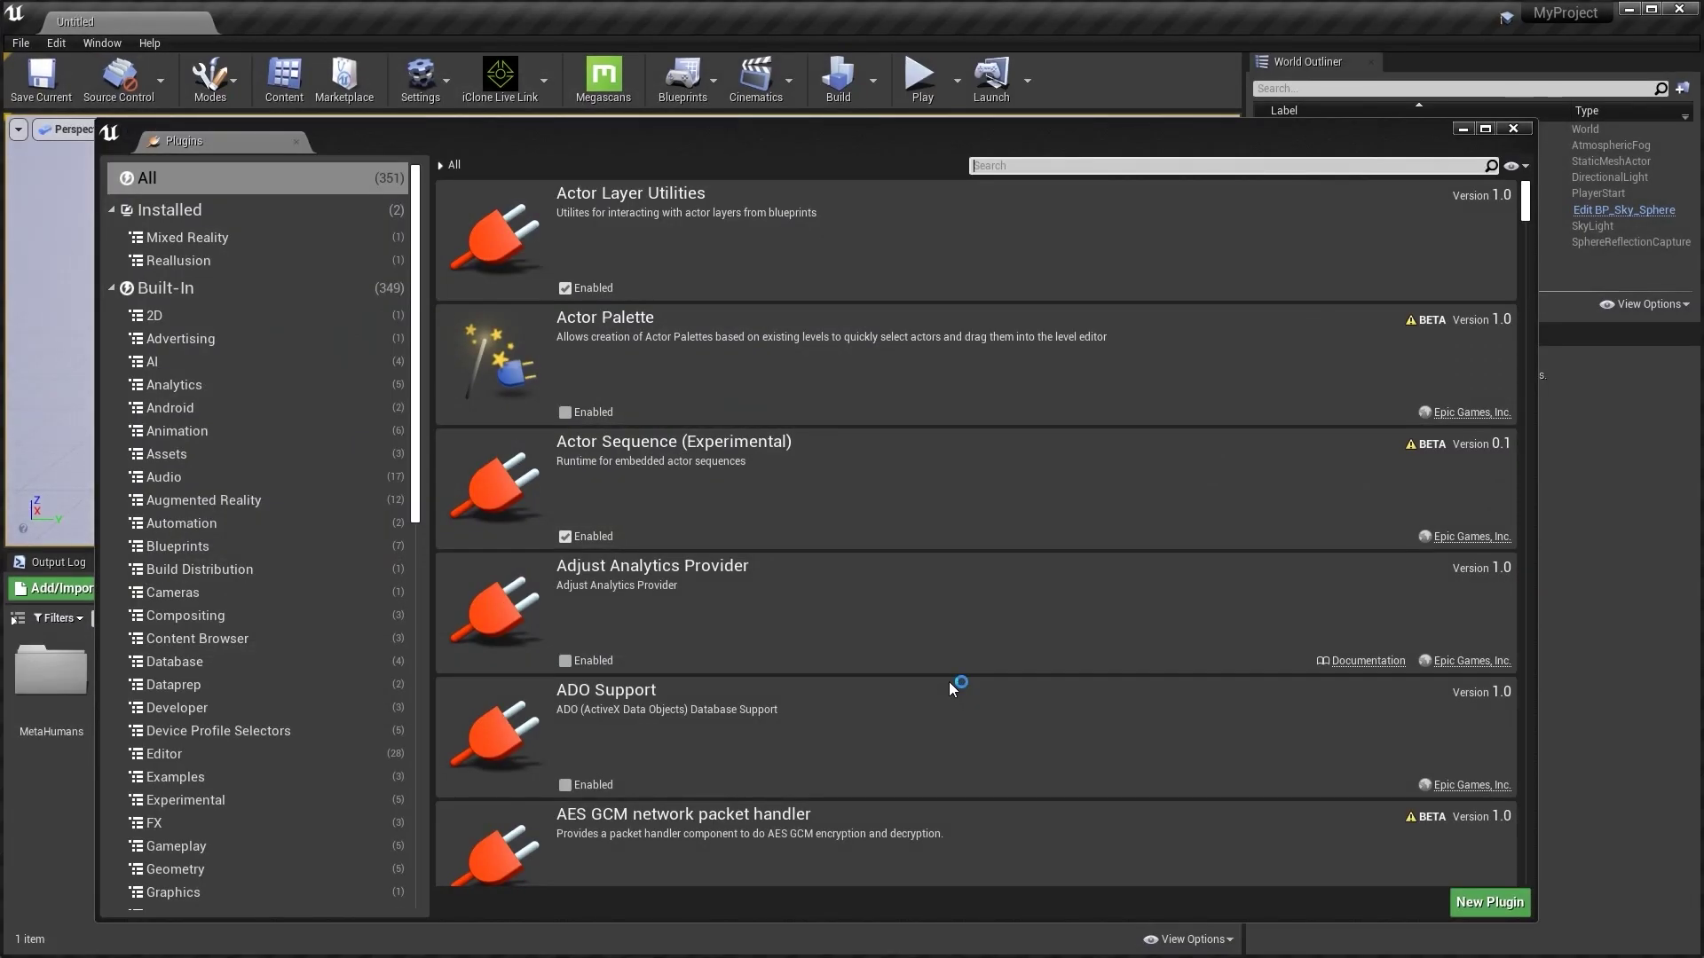
click(1512, 130)
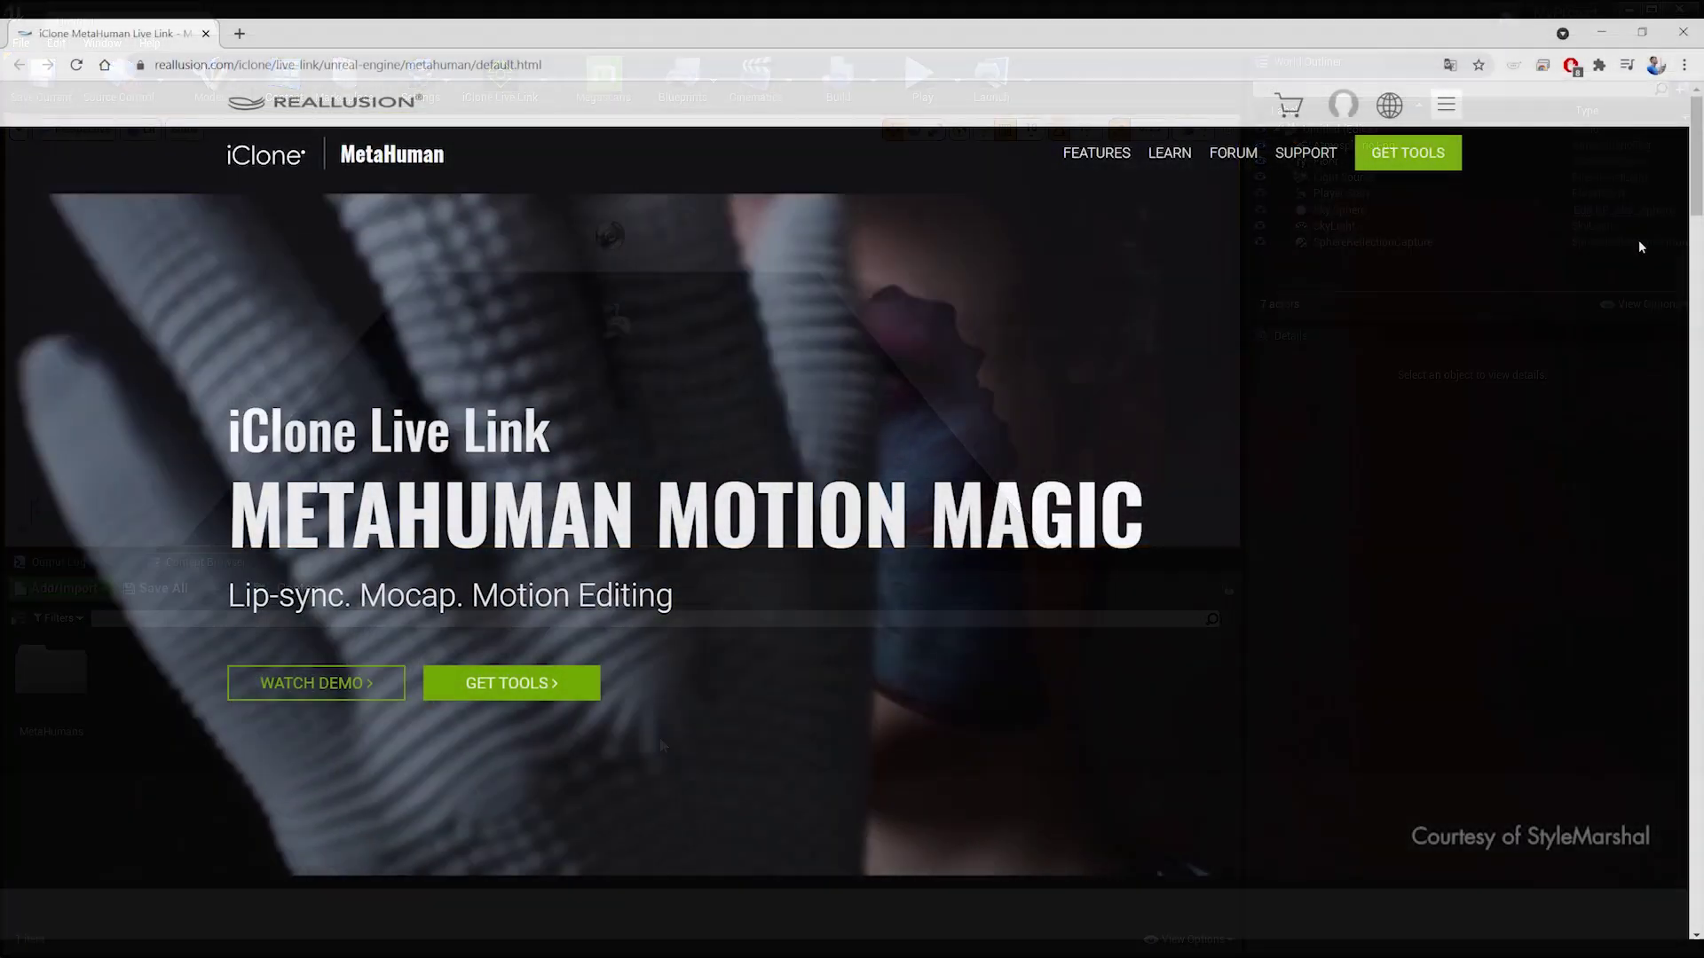
scroll(1696, 235, down, 4)
drag(1697, 235, 1683, 676)
Scroll the Reallusion MetaHuman Live Link page down to the Get the Solution downloads.
scroll(1683, 676, down, 4)
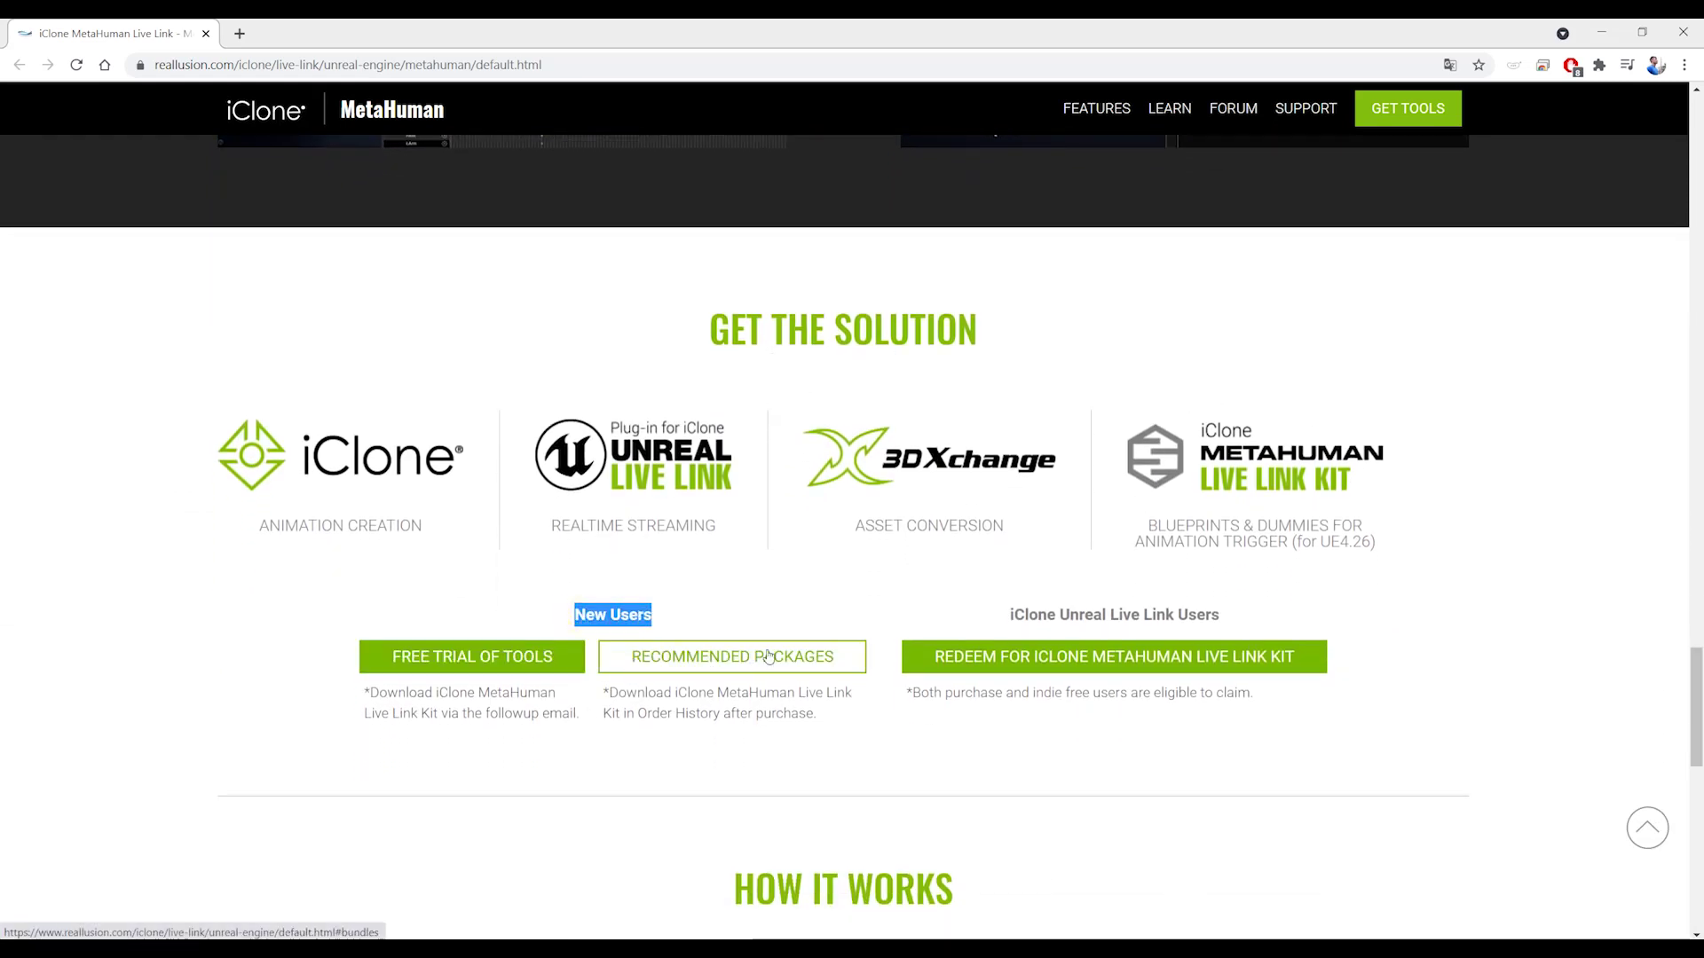
drag(1003, 612, 1029, 672)
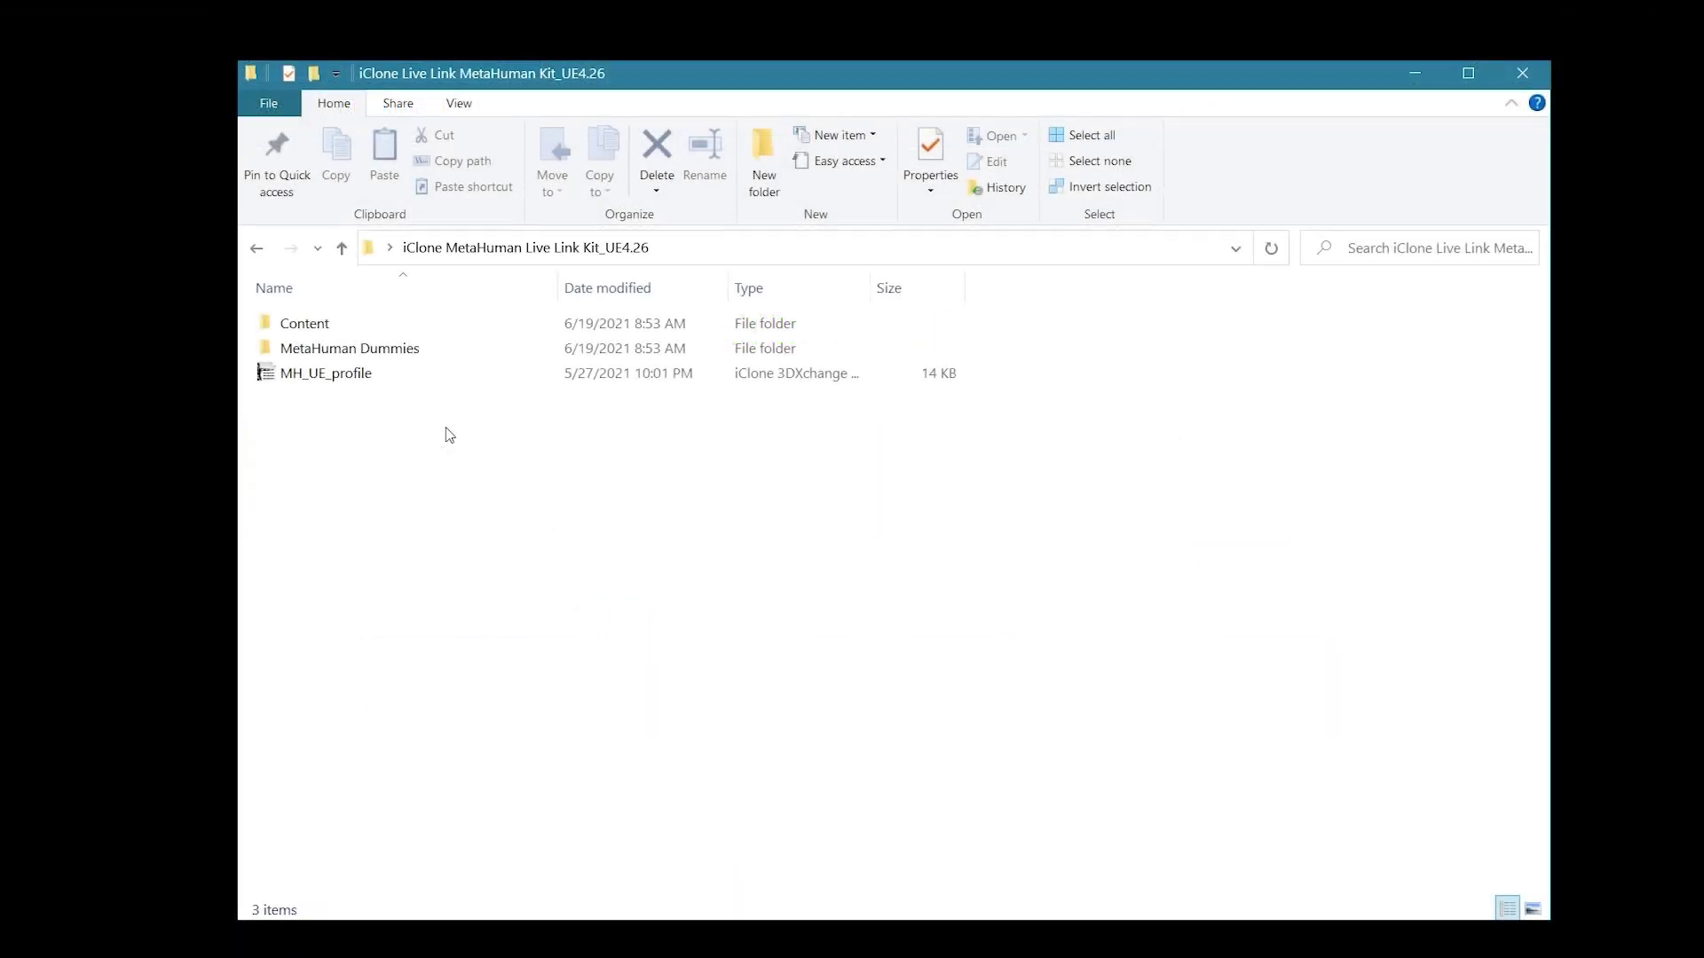
Select the iClone and MetaHumans folders in the kit's Content folder for copying.
double_click(415, 323)
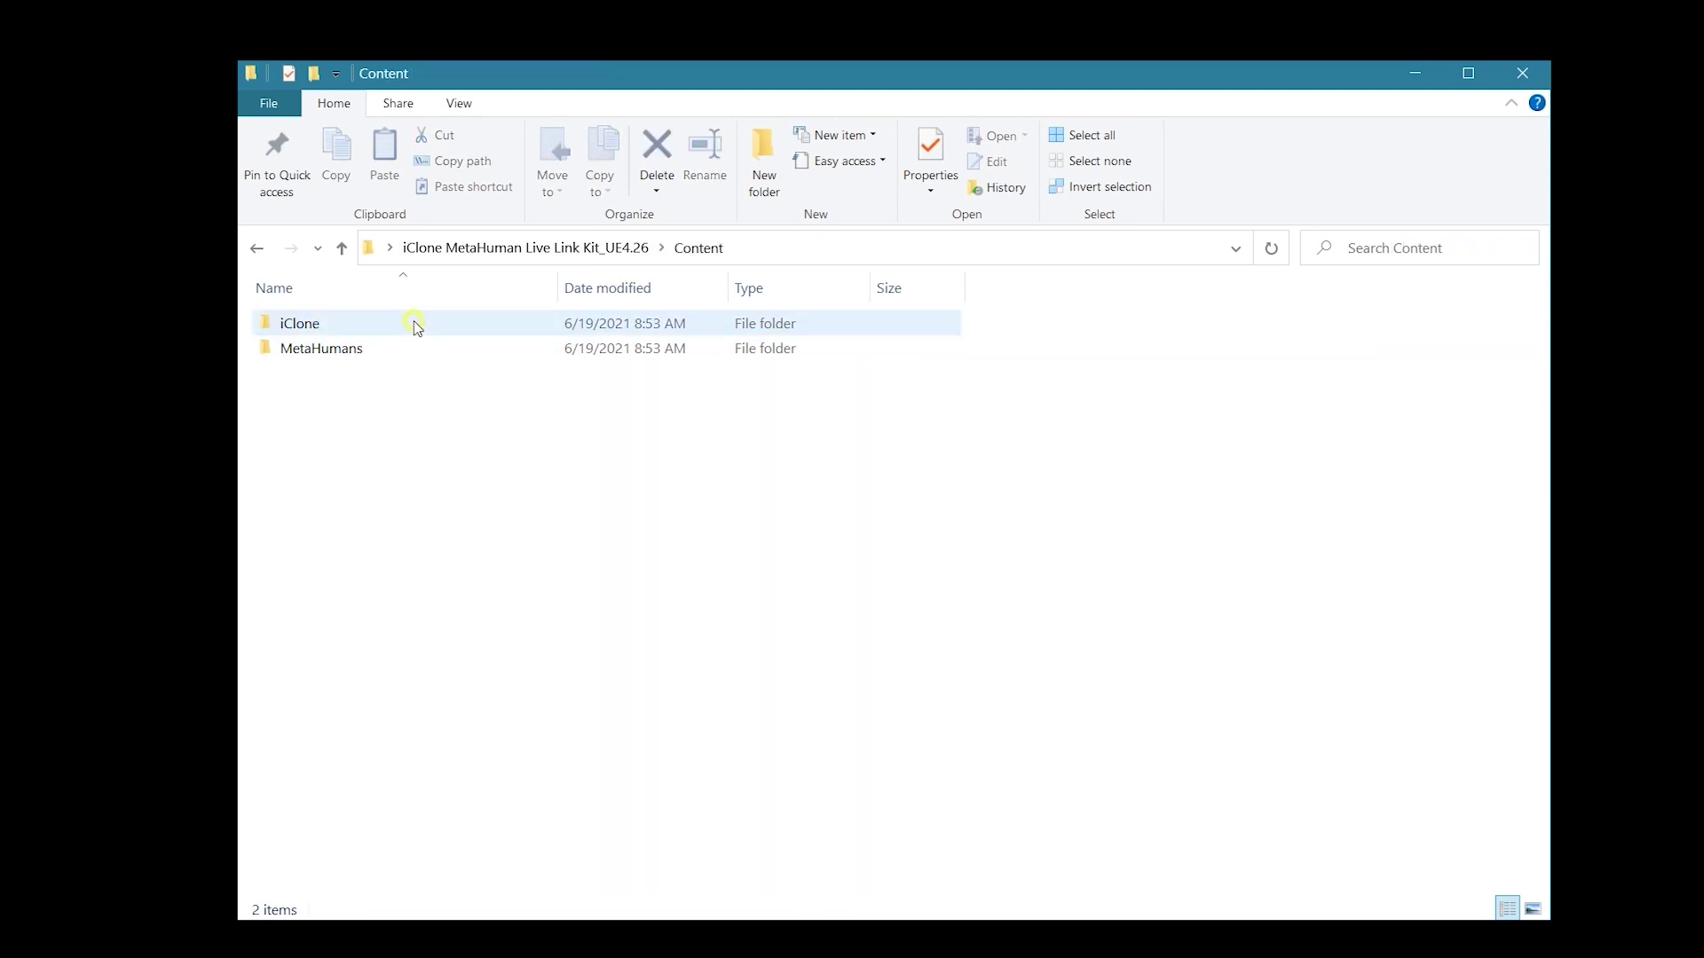
drag(498, 417, 328, 317)
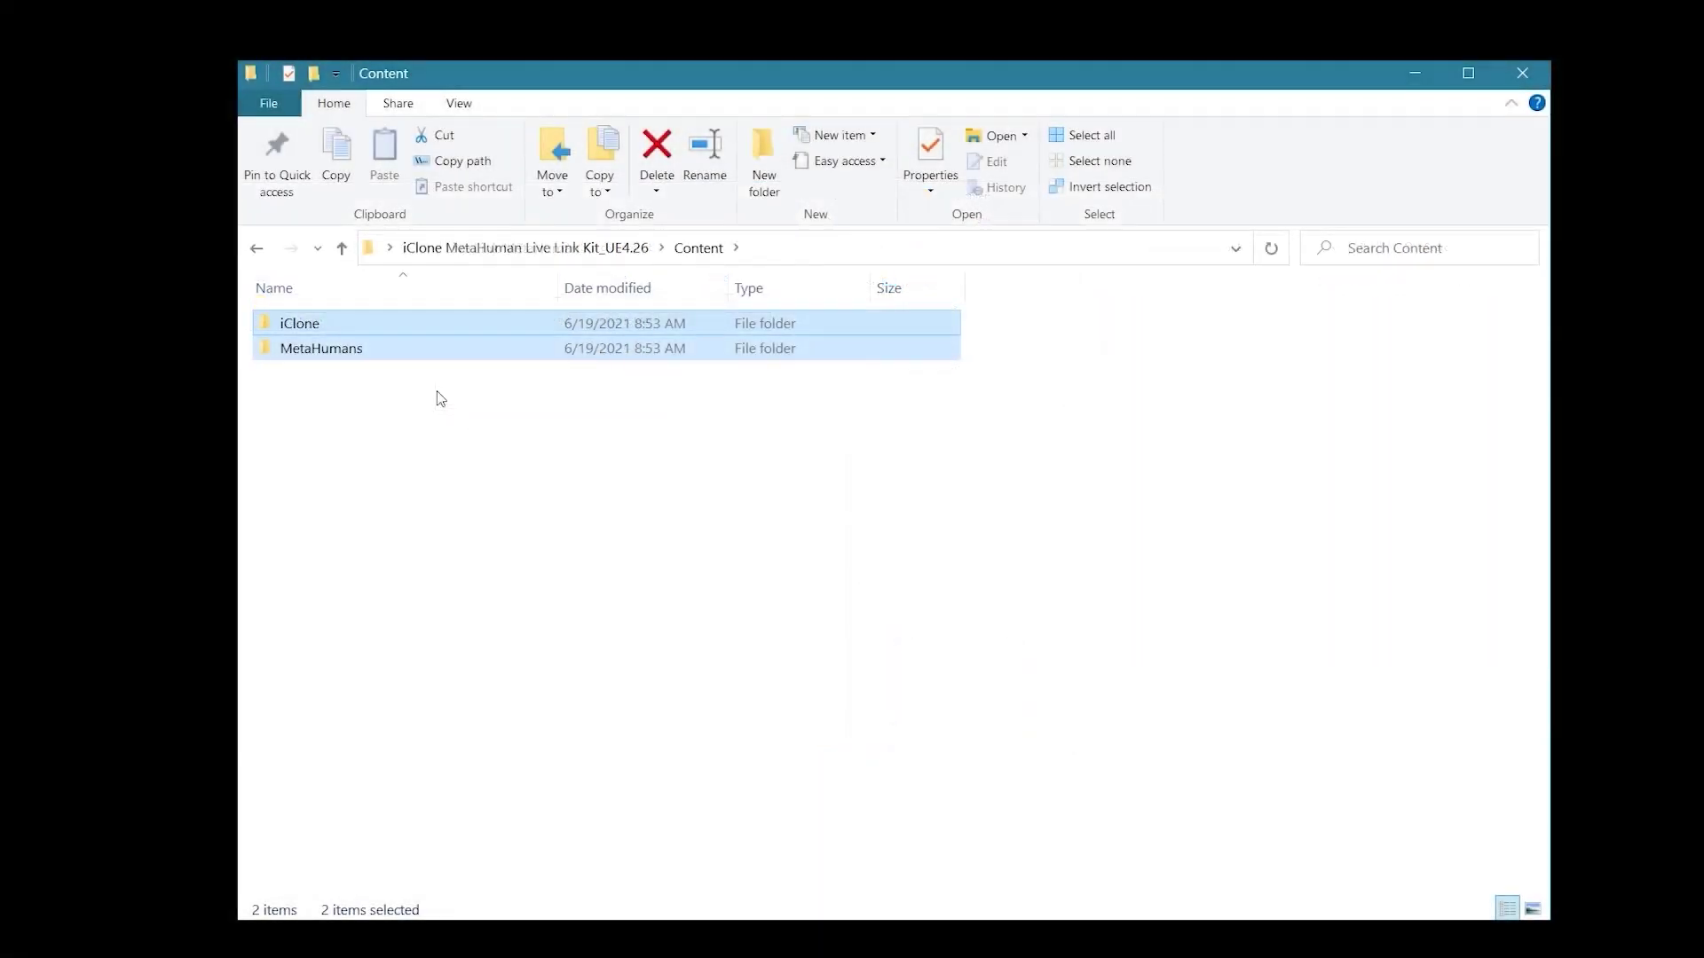
click(435, 393)
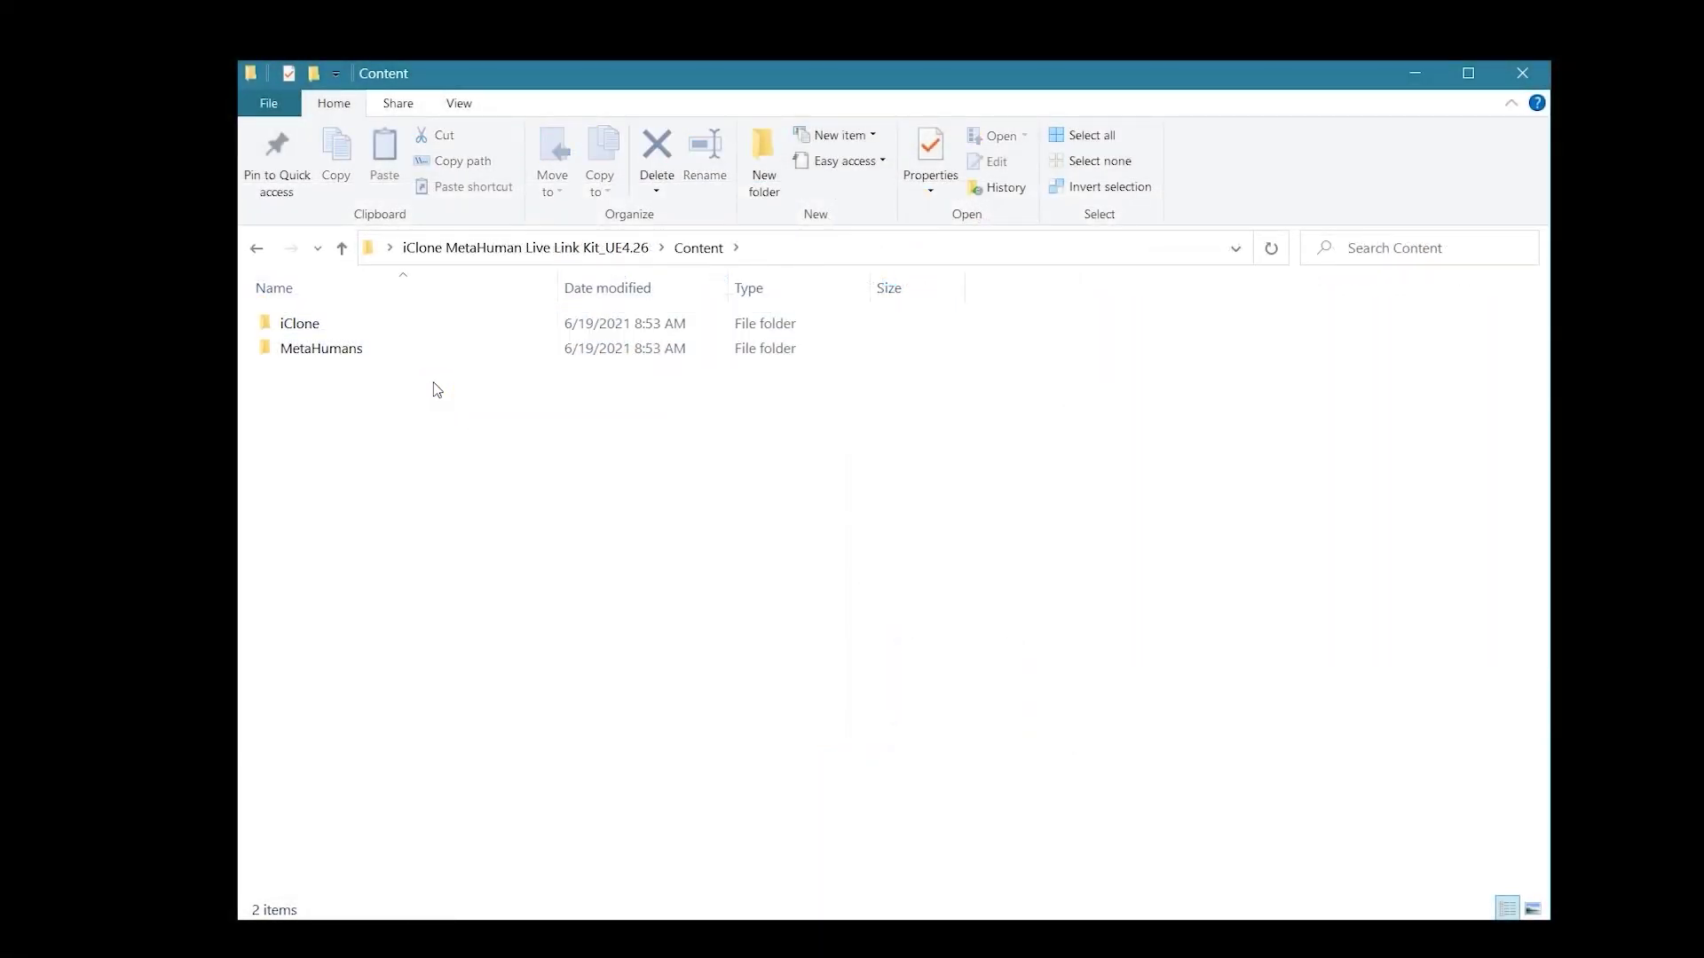
Open the kit's MetaHuman Dummies folder, then return to the kit folder.
click(342, 249)
click(382, 347)
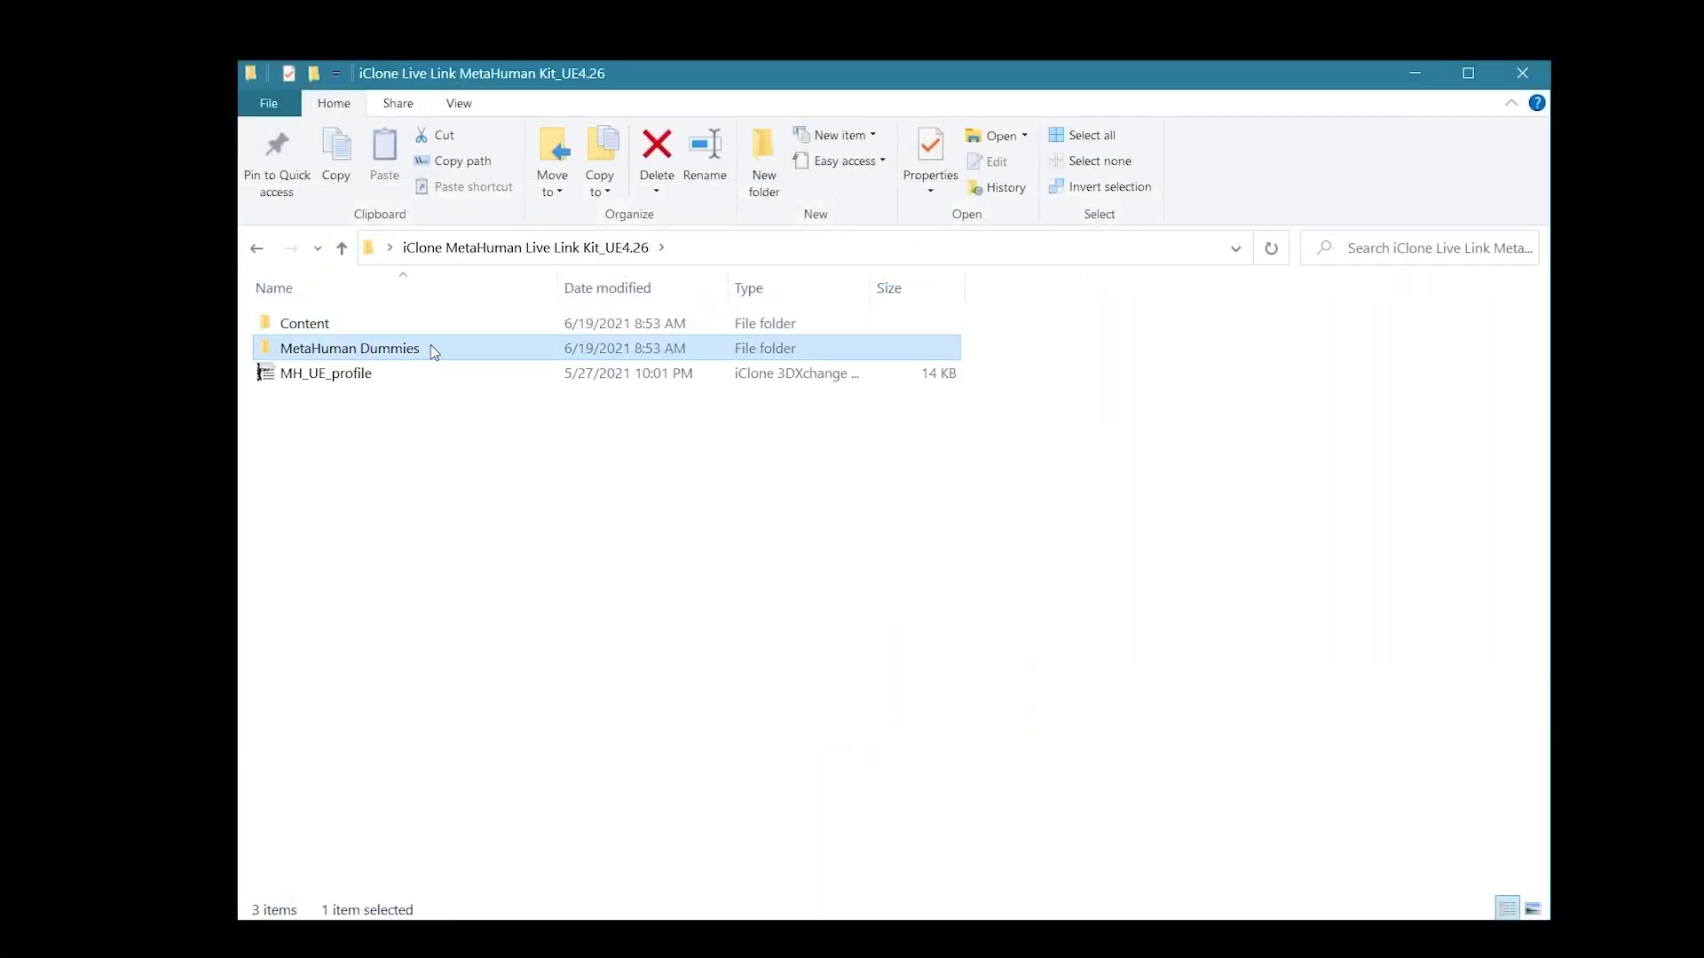
double_click(429, 347)
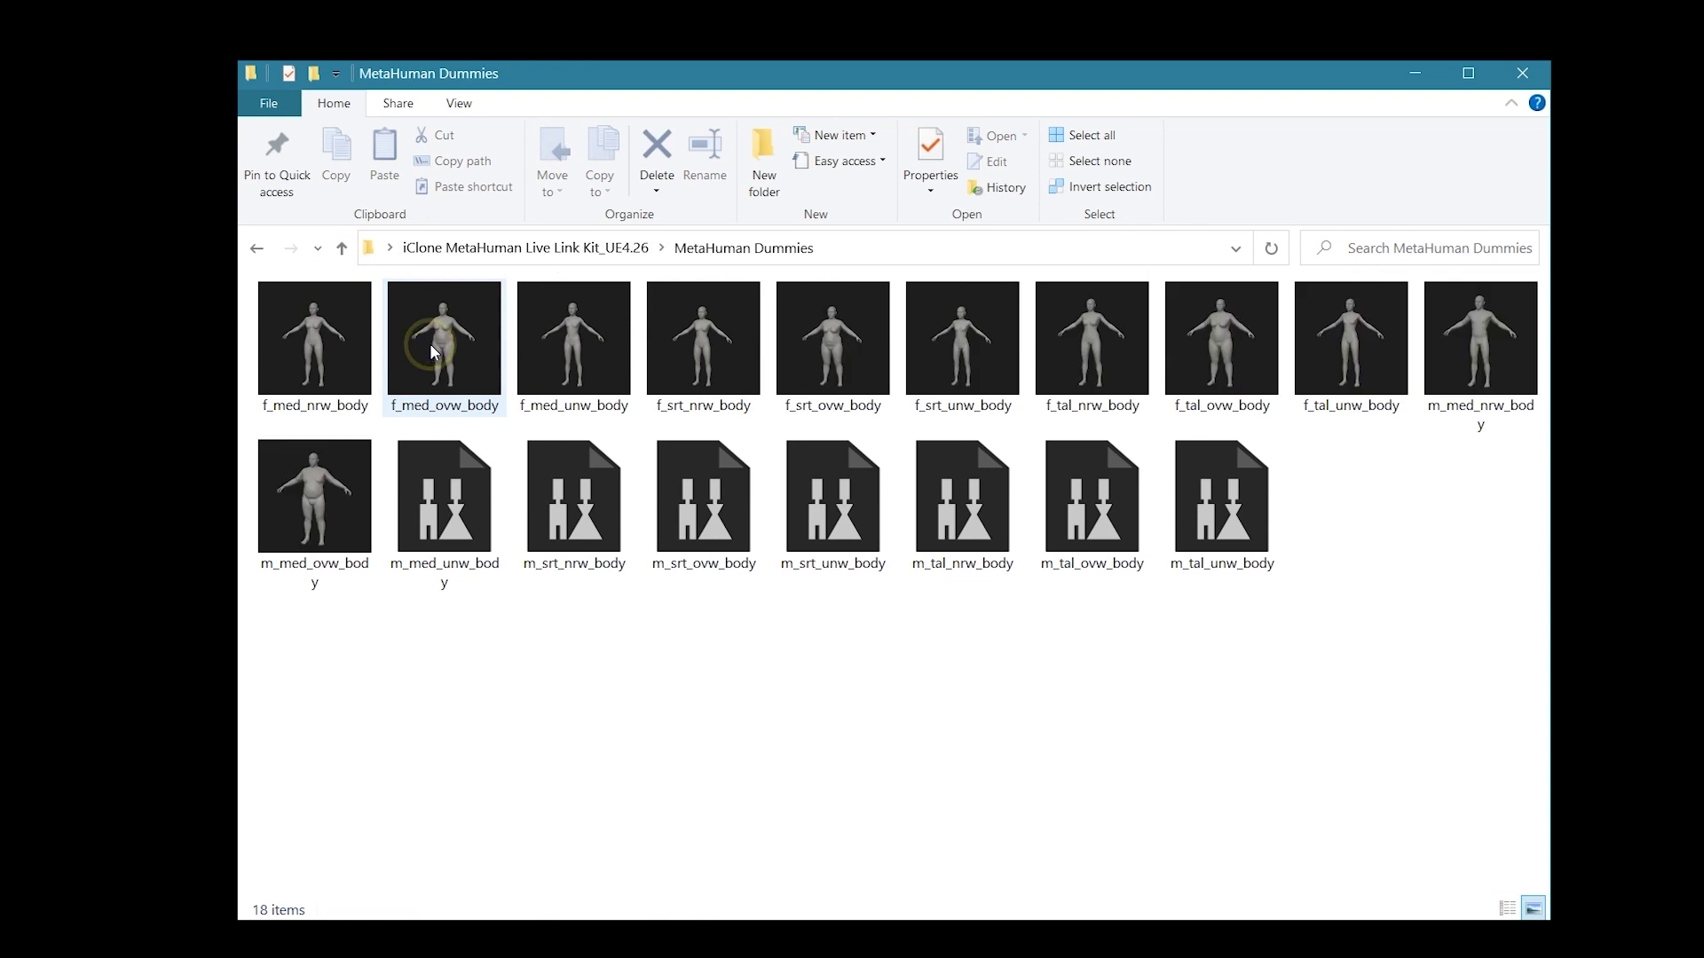
click(340, 248)
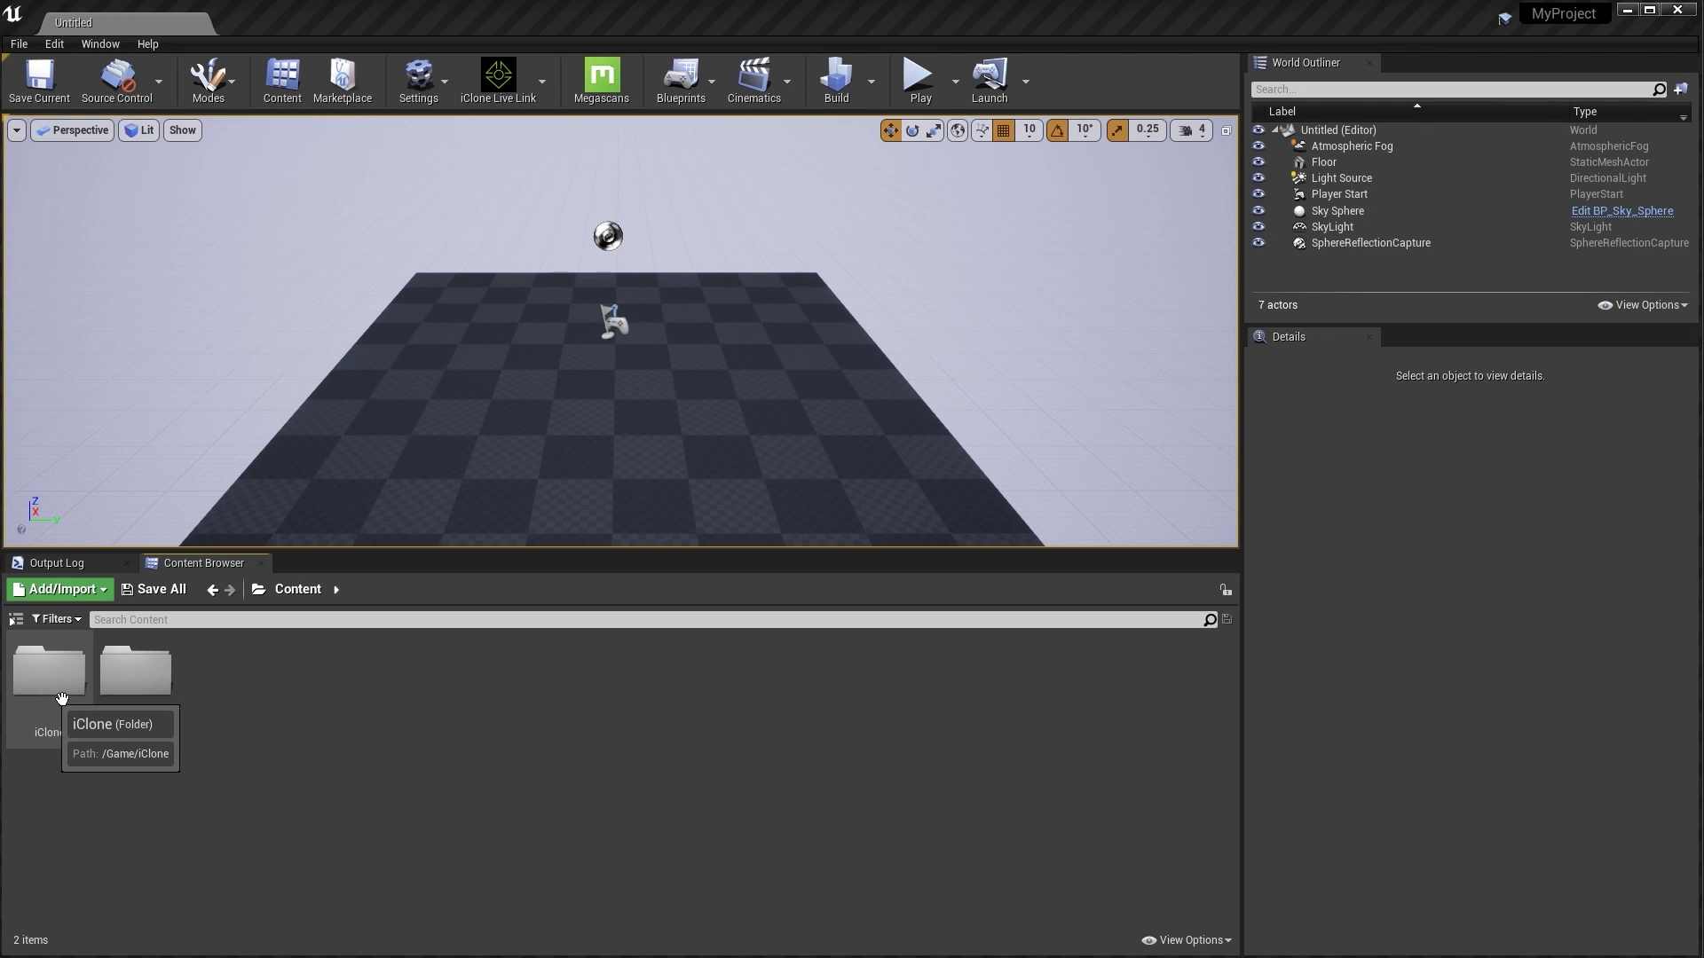
Open the iClone folder in the Content Browser and its rl_function_lib Blueprint.
double_click(47, 705)
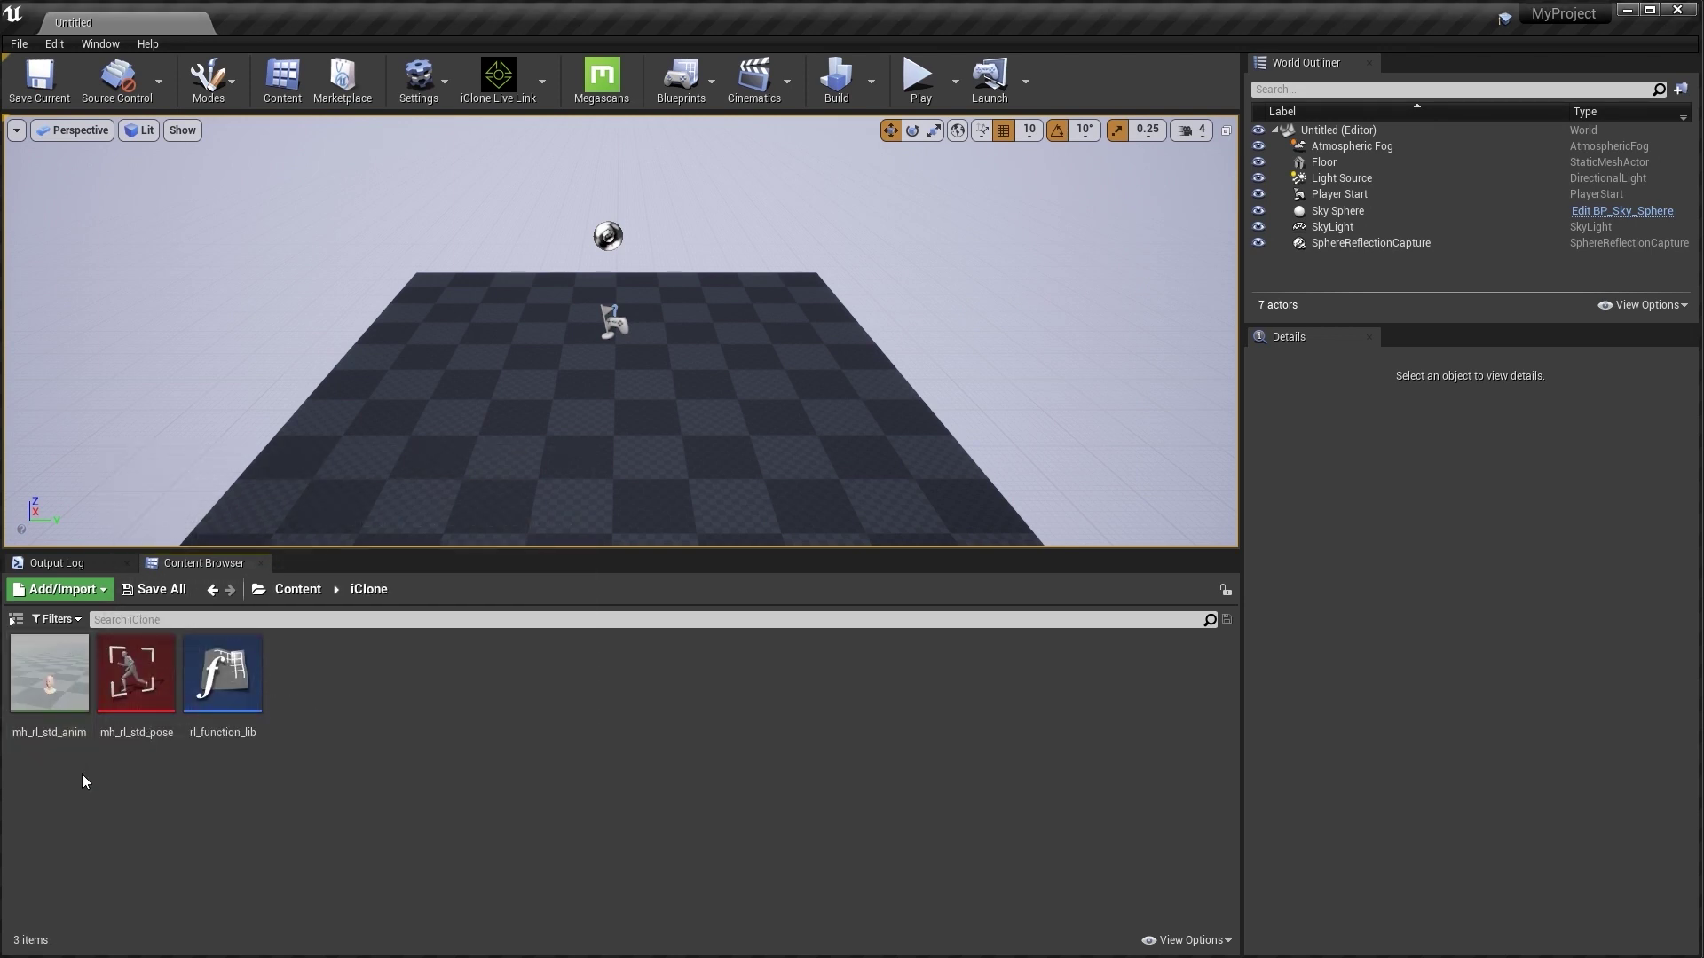
mouse_move(94, 718)
mouse_move(151, 726)
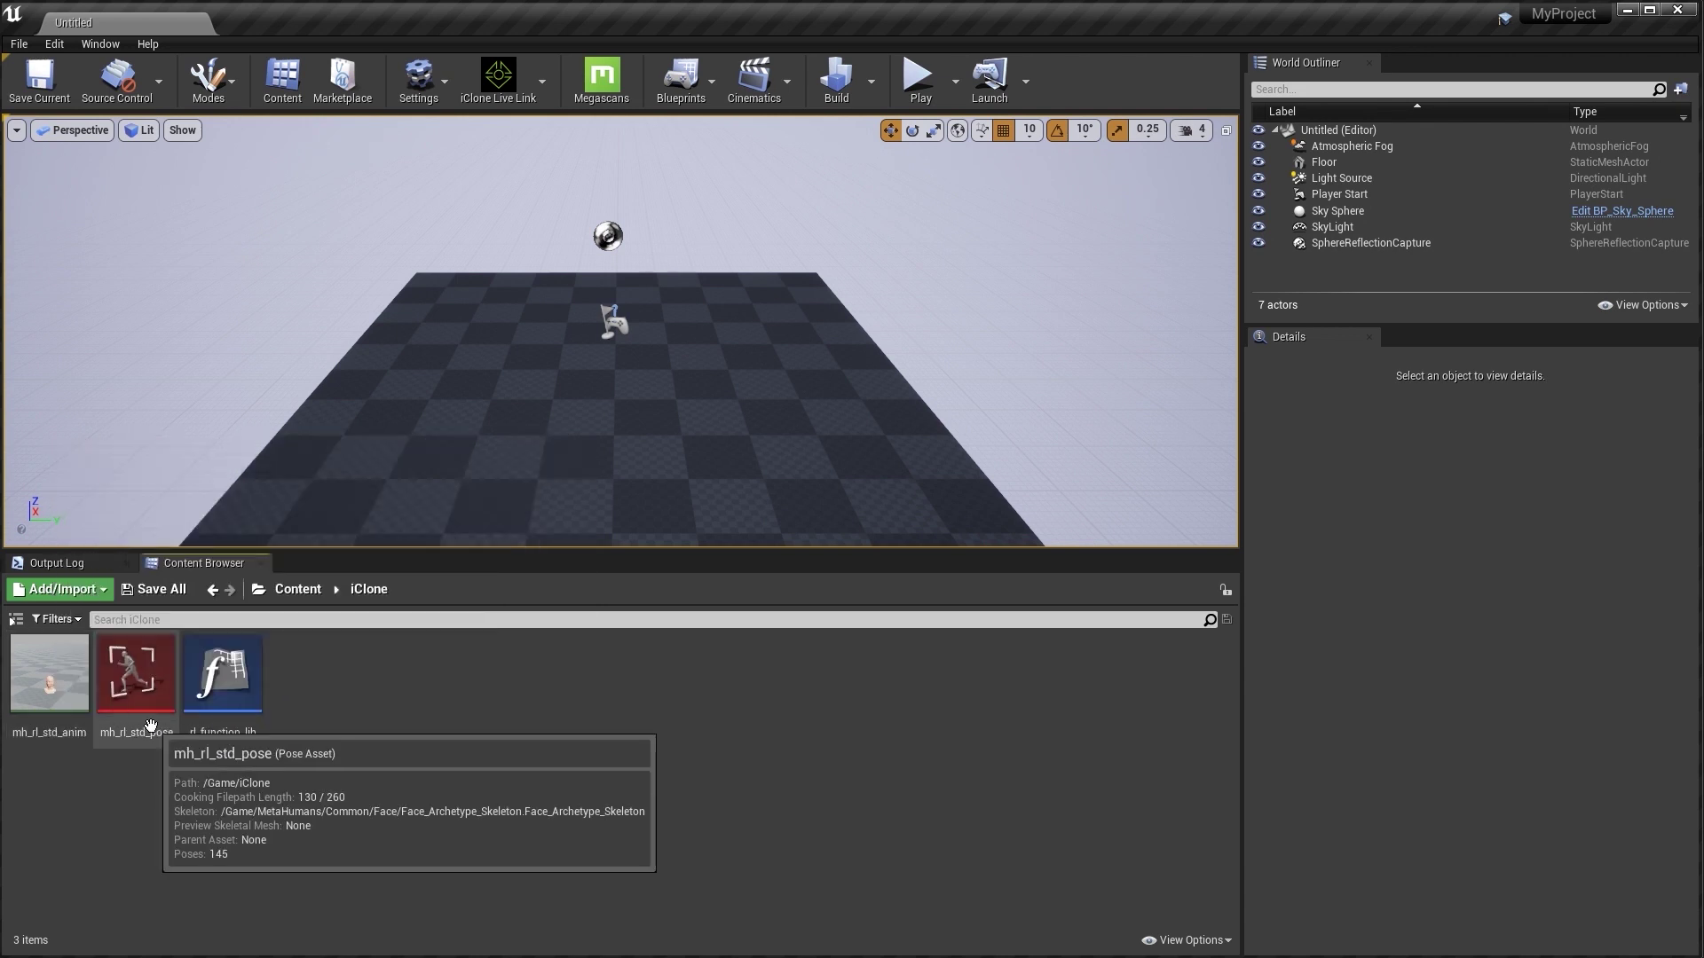
double_click(253, 710)
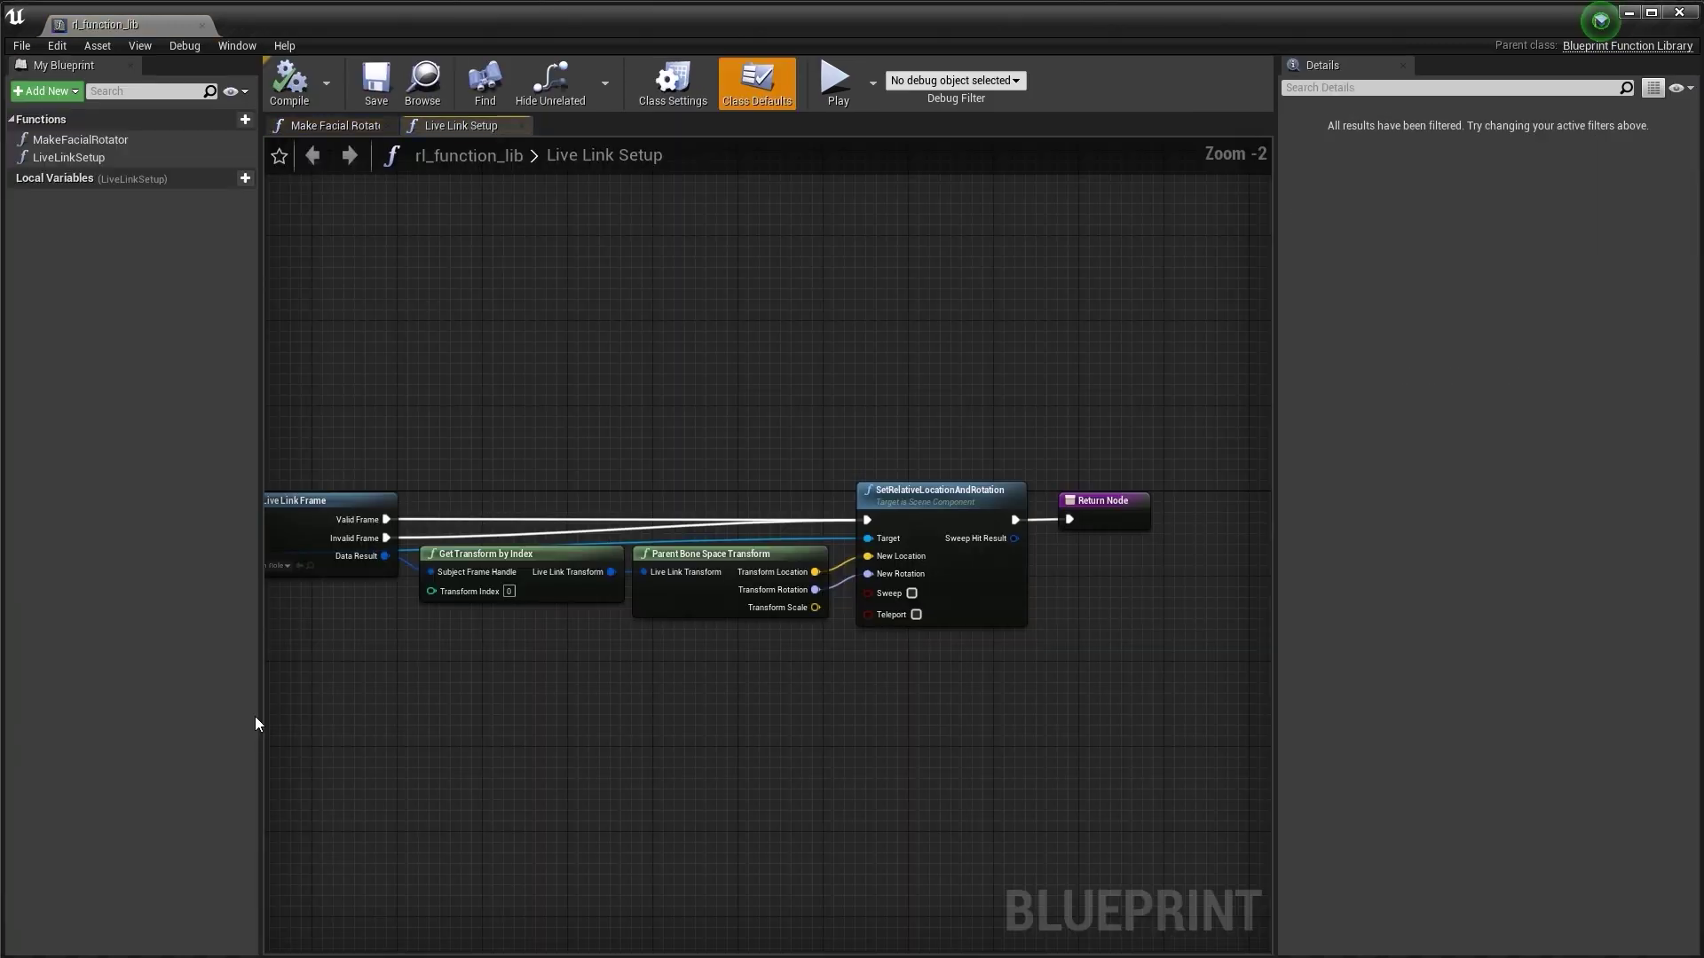
Inspect the Live Link Setup nodes and MakeFacialRotator's Get Curves graph, then return to MetaHumans content.
right_drag(259, 707, 485, 703)
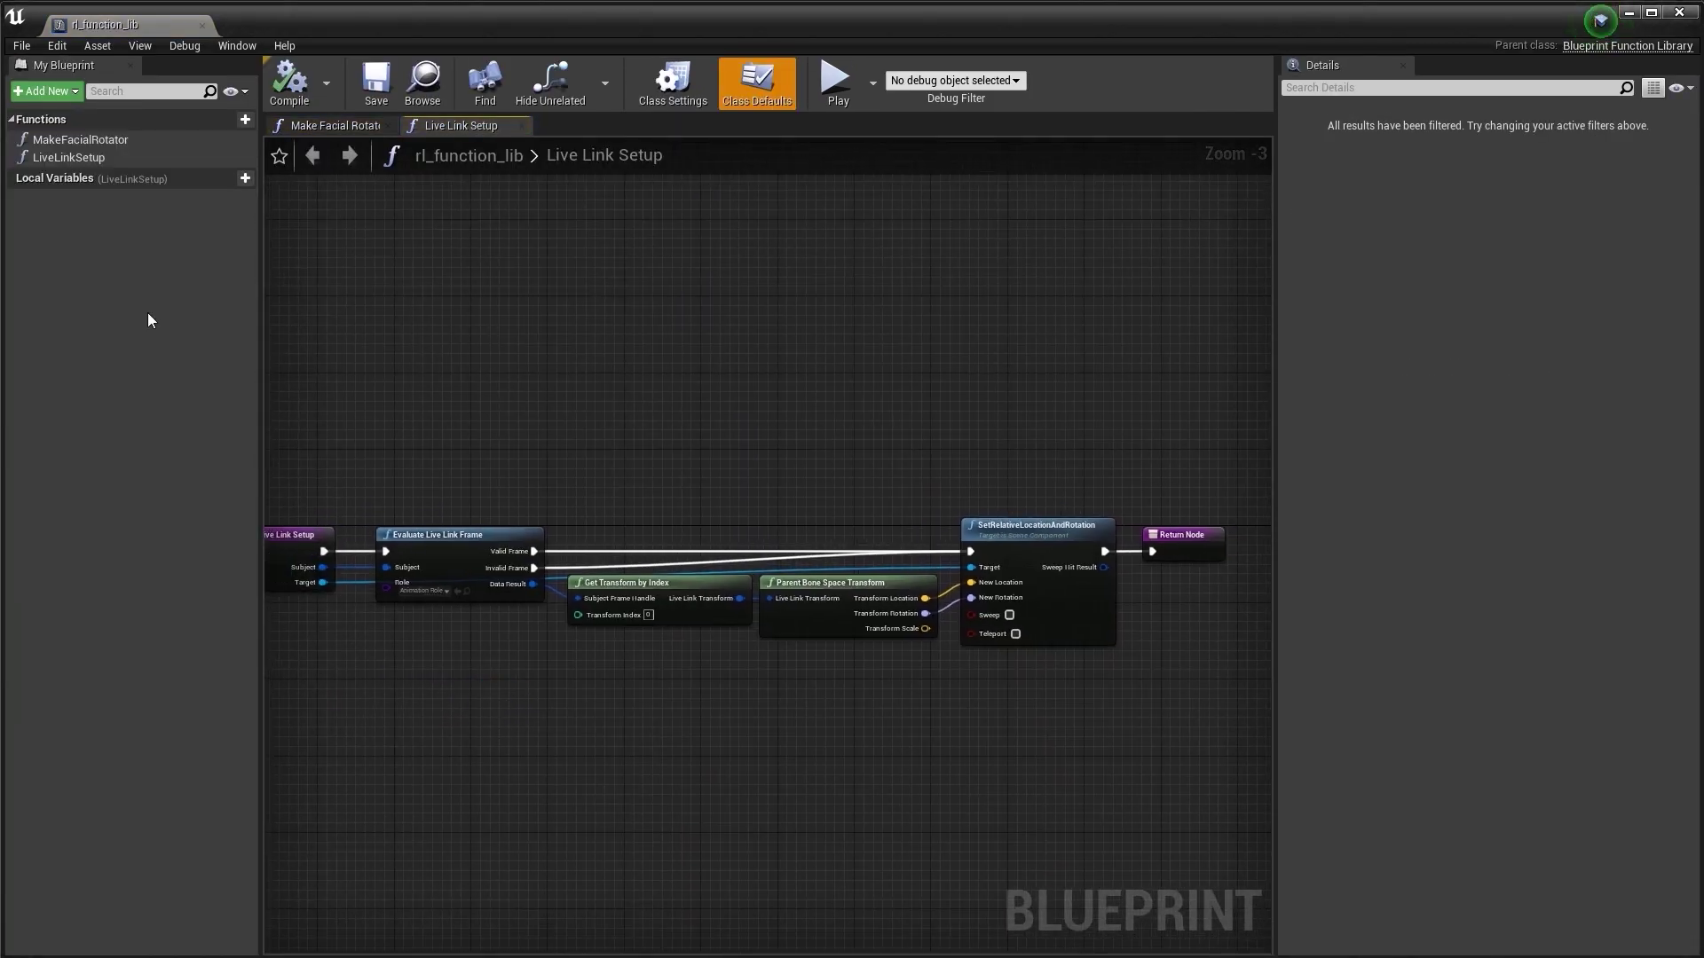
double_click(79, 139)
scroll(415, 455, down, 1)
right_drag(416, 456, 510, 642)
scroll(530, 619, up, 2)
scroll(530, 619, up, 3)
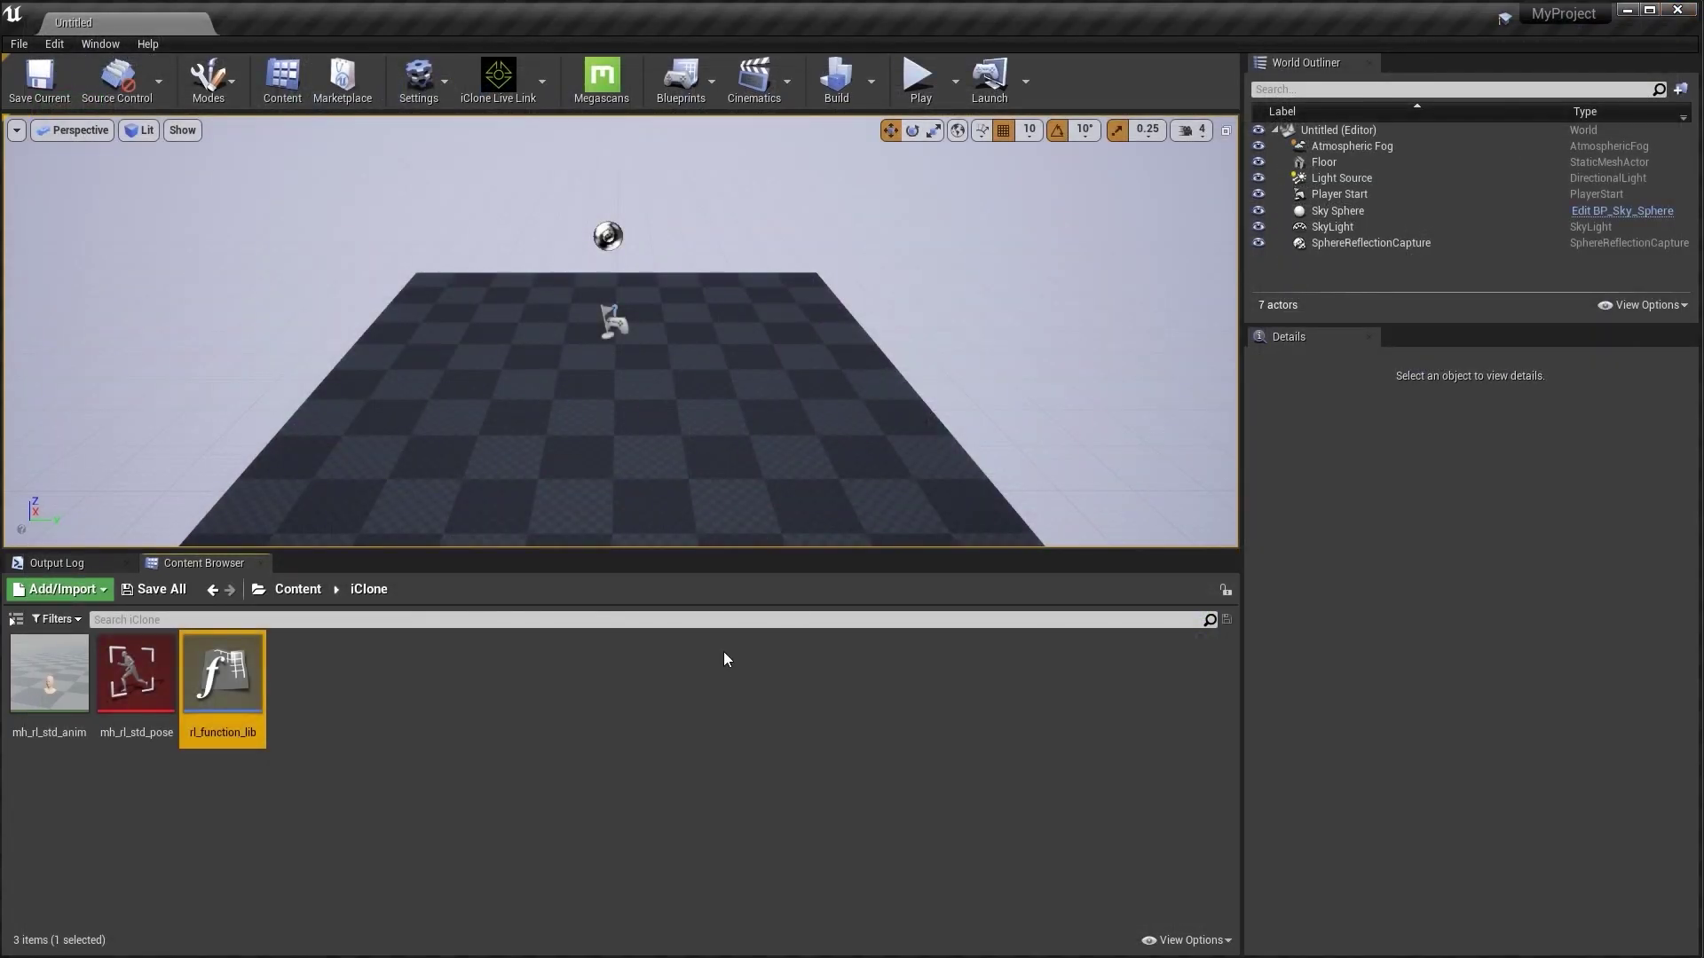
click(723, 654)
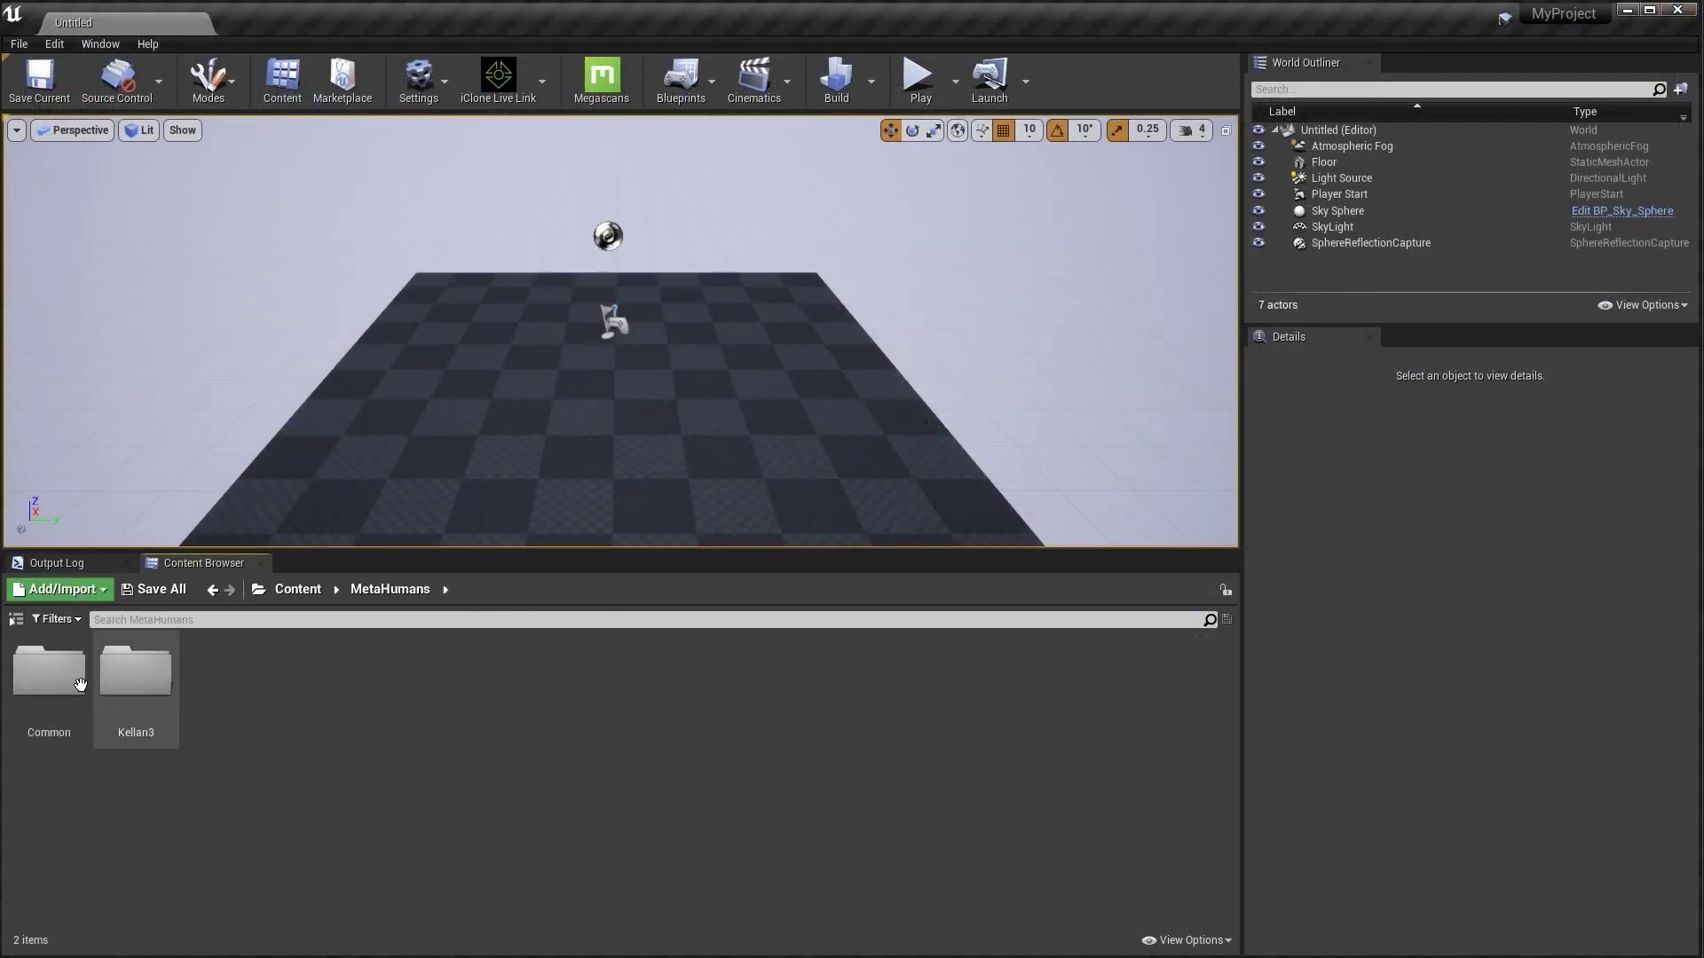
Open Face_AnimBP from the MetaHumans > Common > Face folder.
double_click(80, 684)
double_click(226, 702)
click(315, 699)
double_click(313, 697)
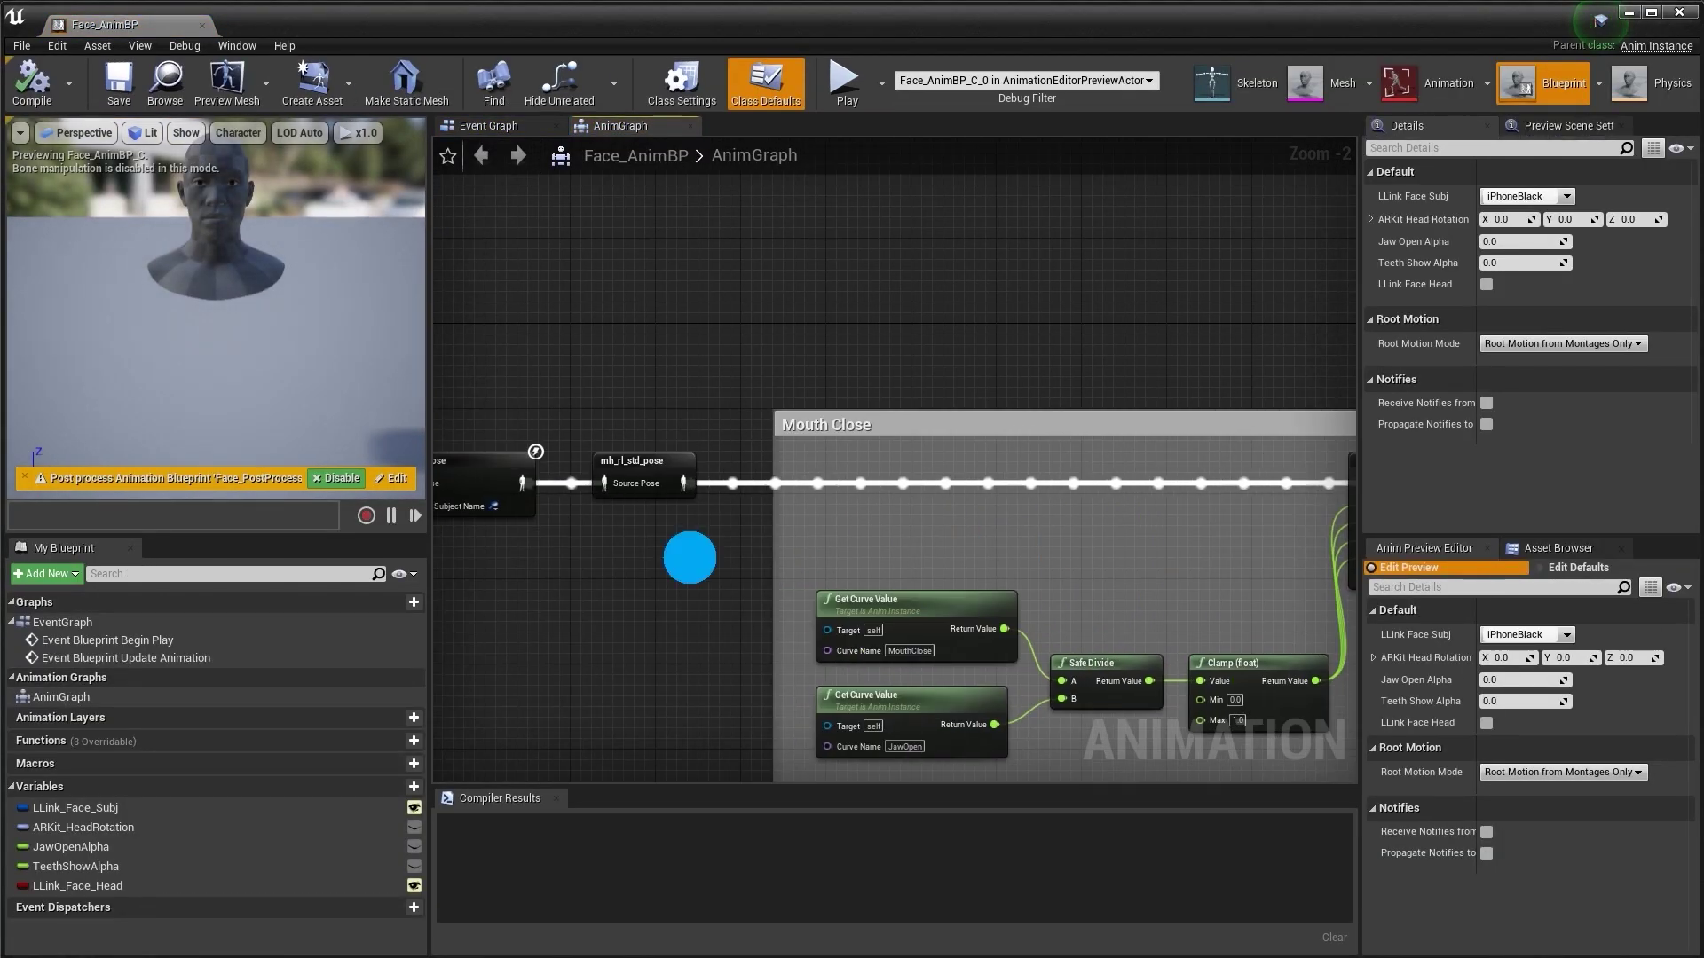
Inspect the Live Link Pose nodes and the mh_rl_std_pose node's settings in the AnimGraph.
scroll(689, 557, up, 1)
right_drag(689, 557, 794, 609)
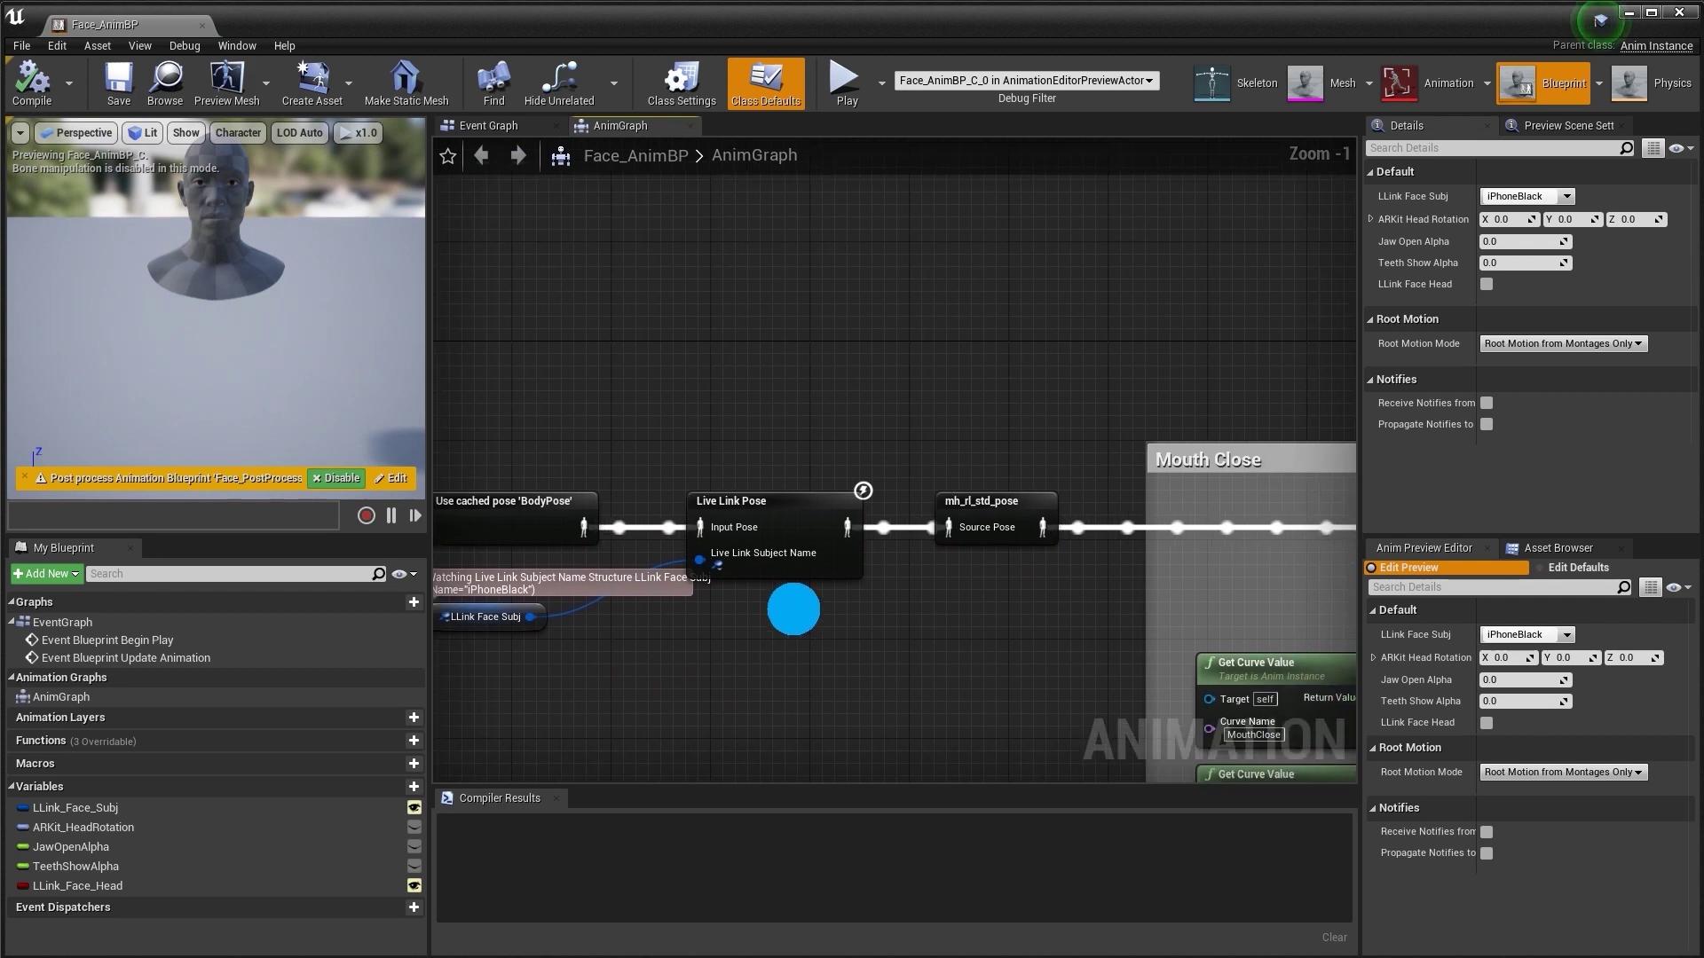
click(1012, 504)
right_drag(1011, 504, 621, 466)
scroll(684, 343, down, 2)
scroll(684, 343, up, 3)
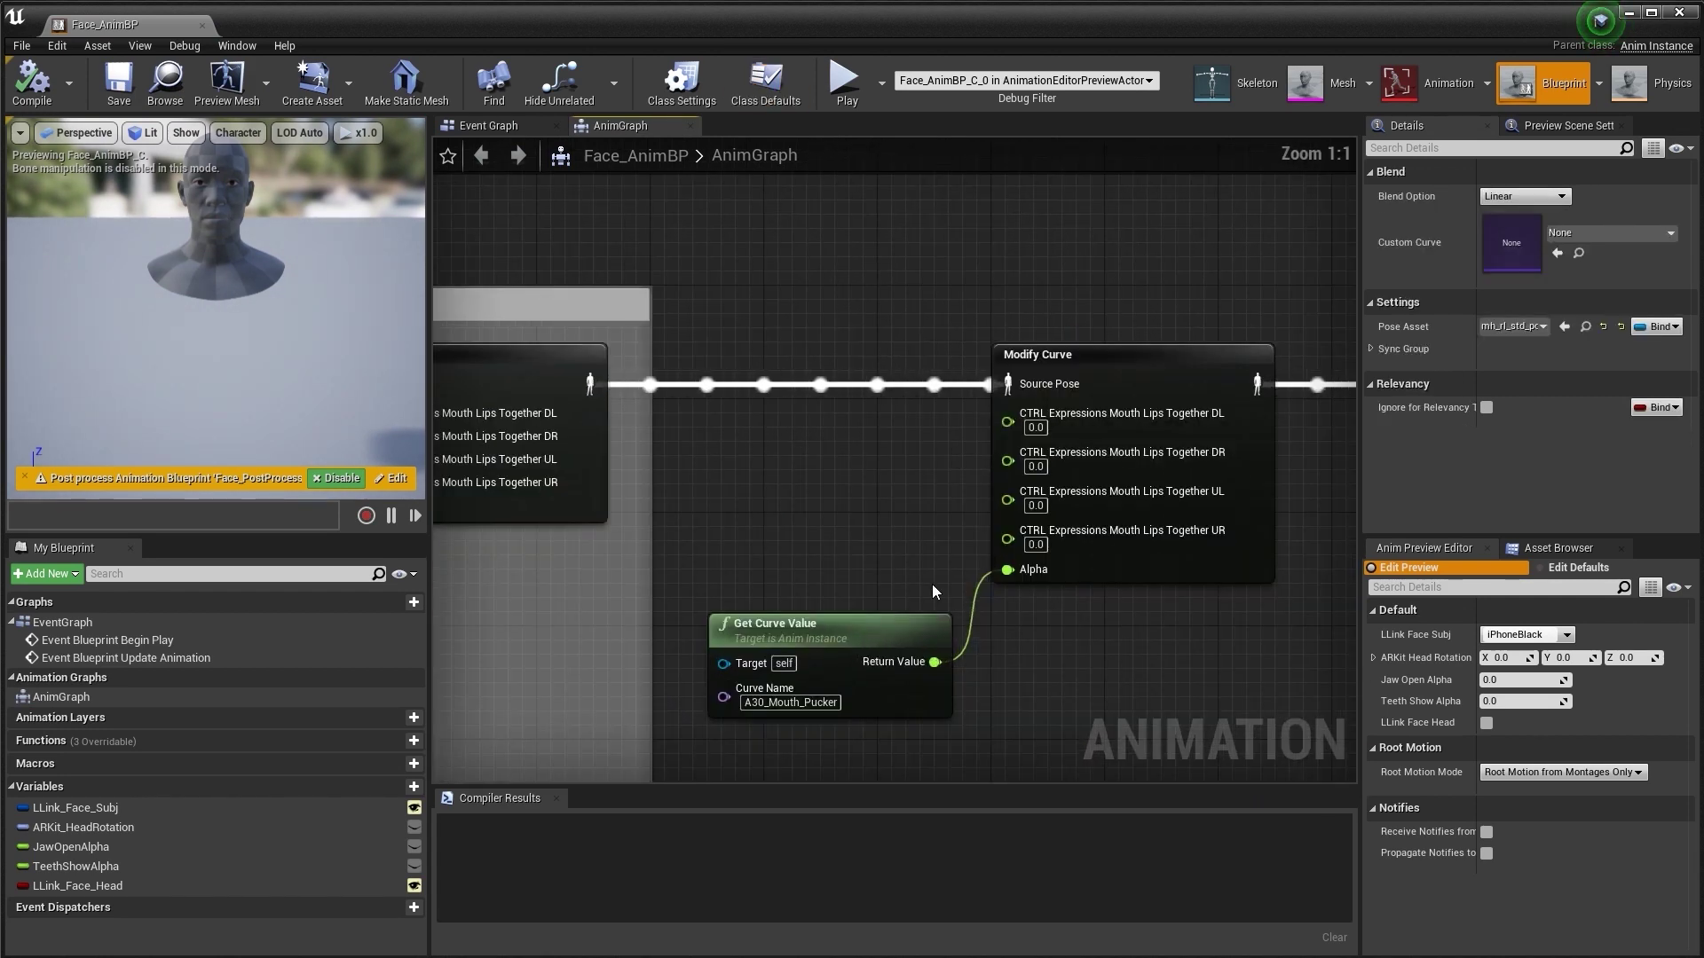
Review the Modify Curve node and the ARKit Head Rotation group with the output pose.
right_drag(684, 343, 693, 521)
scroll(693, 521, down, 1)
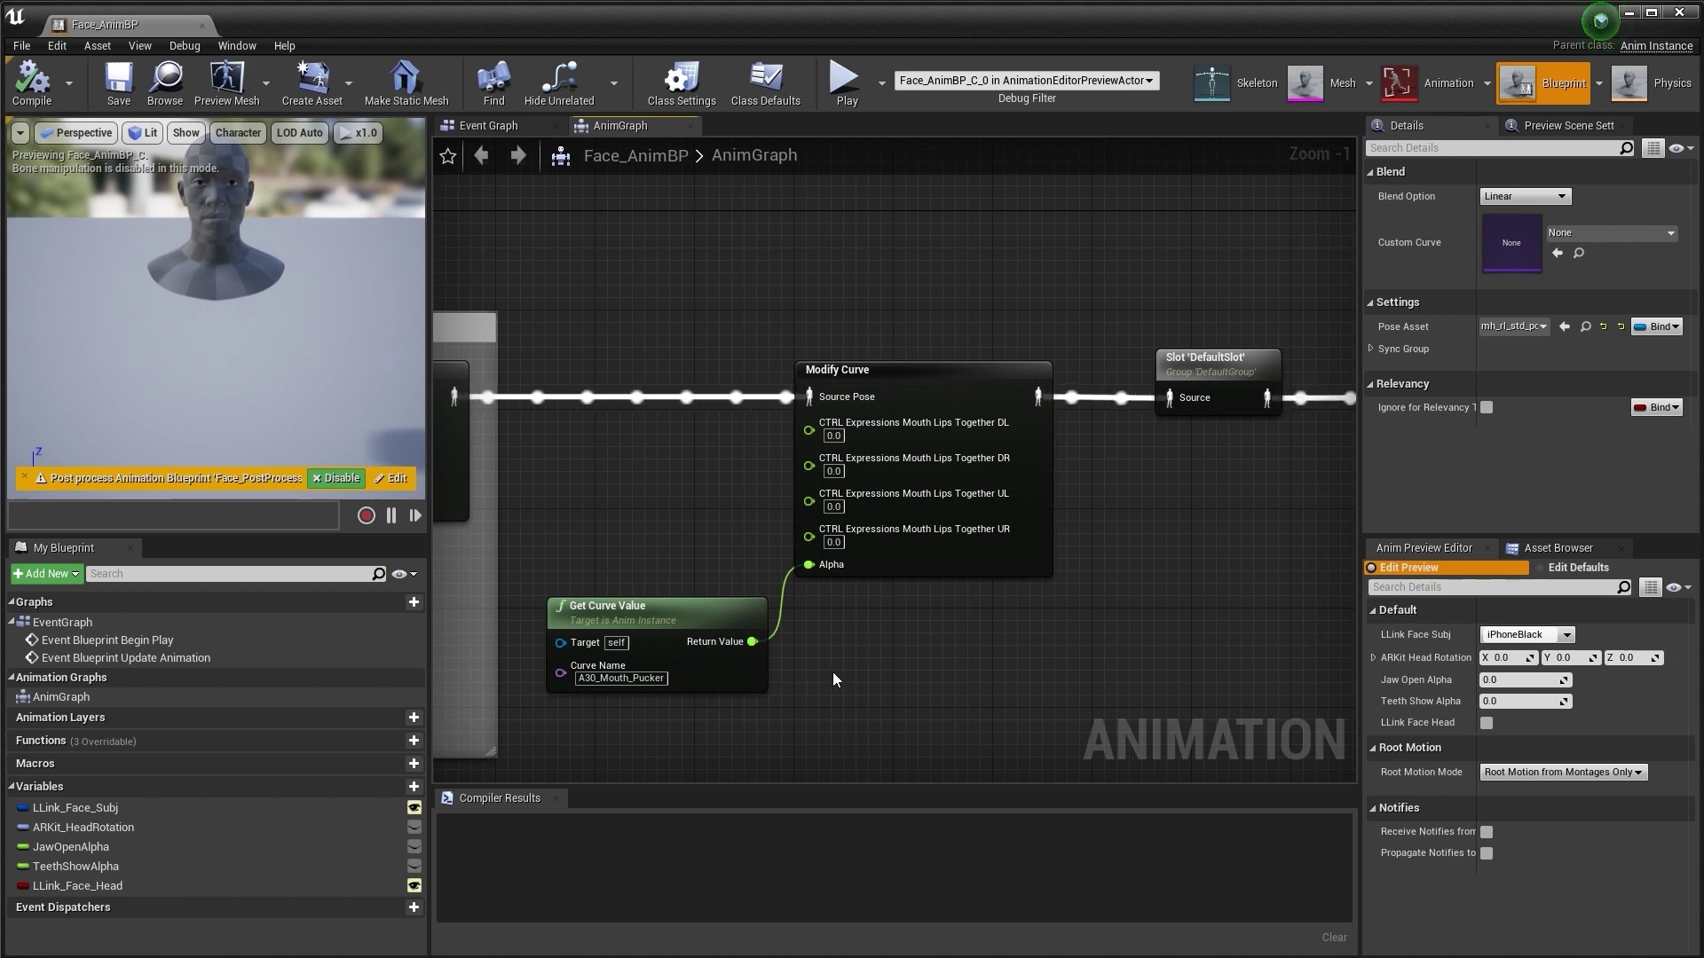
right_drag(834, 679, 780, 647)
scroll(506, 590, down, 4)
right_drag(905, 601, 869, 610)
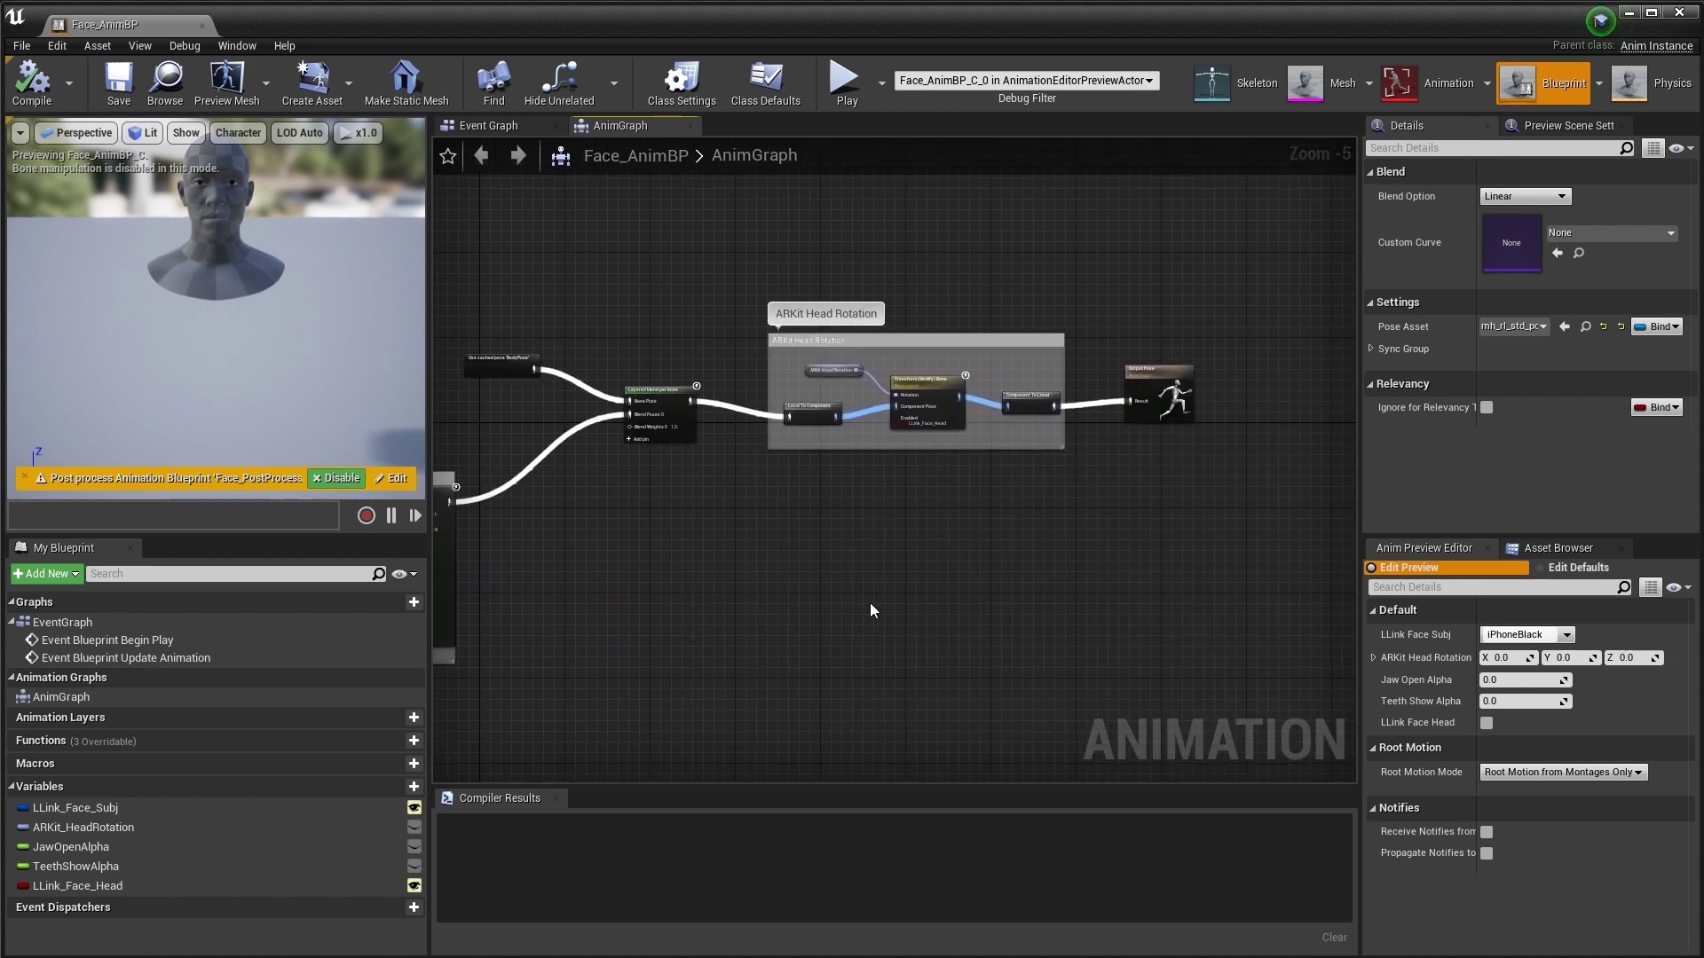